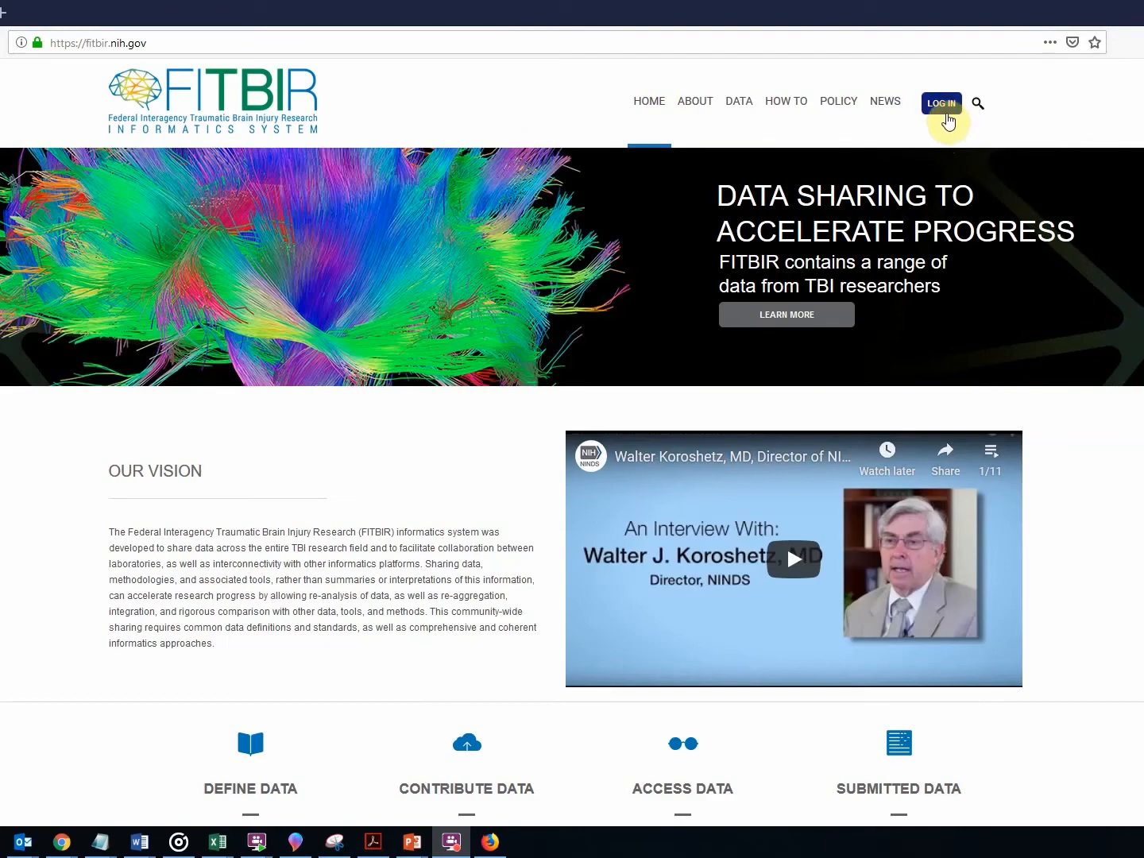
# Open the new-account request page and save the FITBIR_Submission_Request.pdf template locally.
pyautogui.click(940, 112)
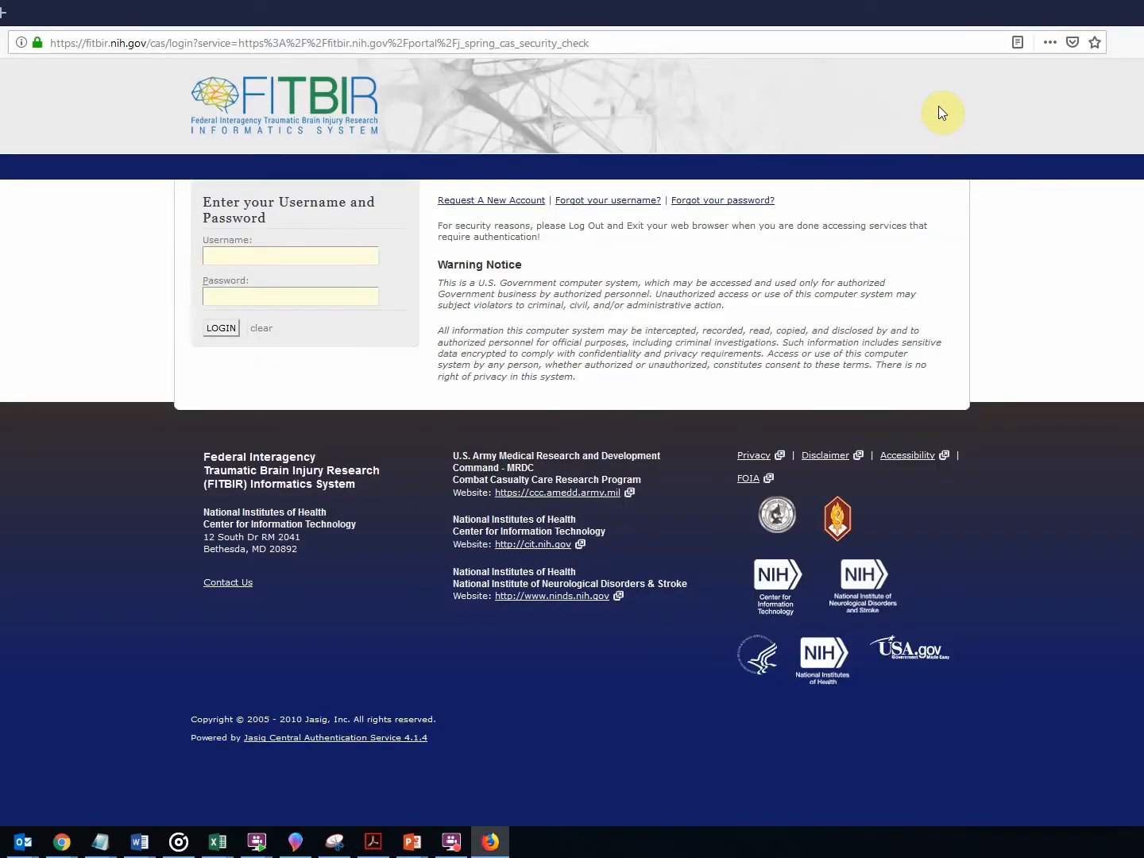
pyautogui.click(489, 202)
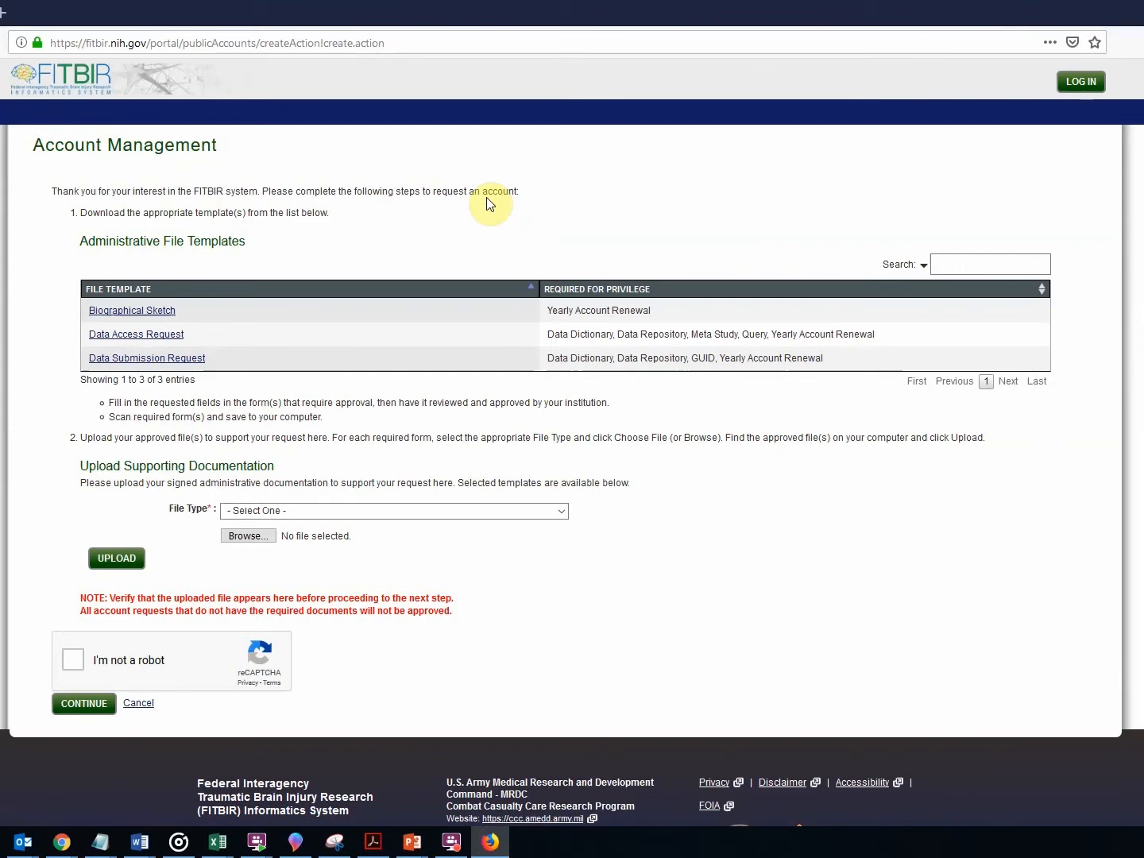
pyautogui.click(168, 362)
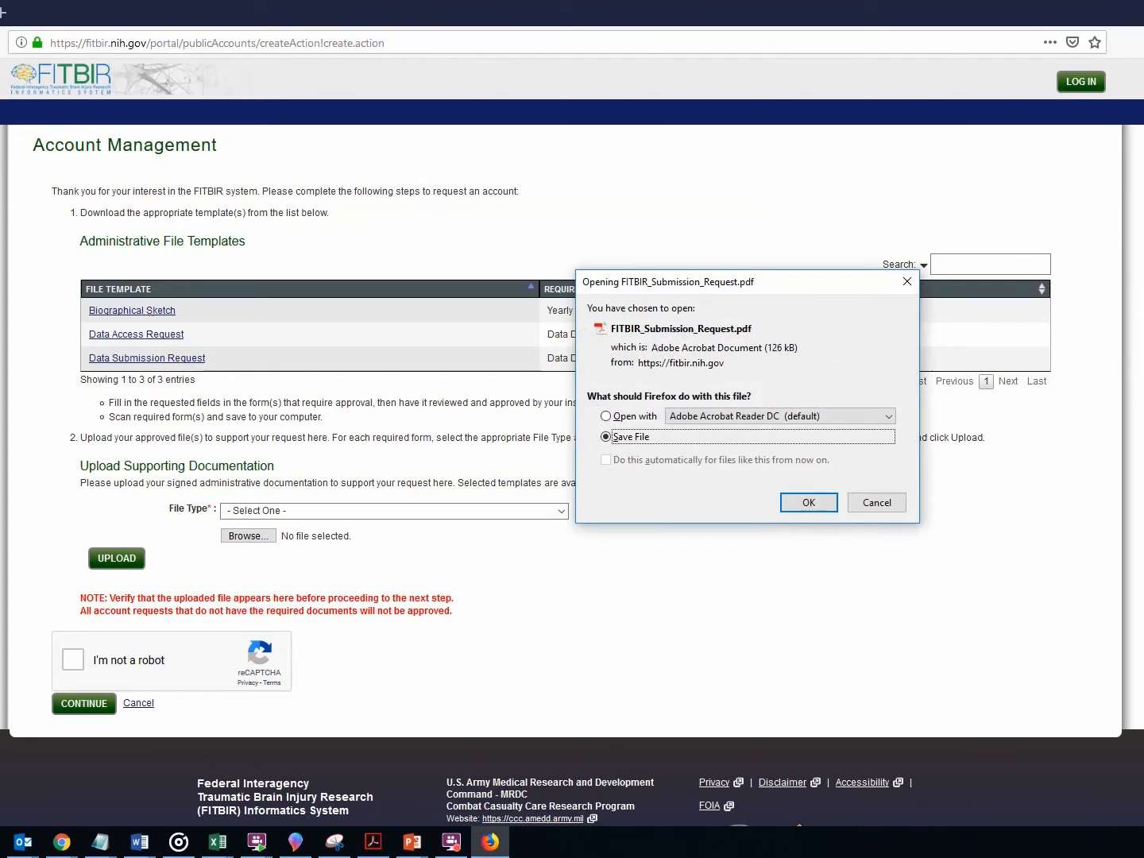
pyautogui.click(809, 503)
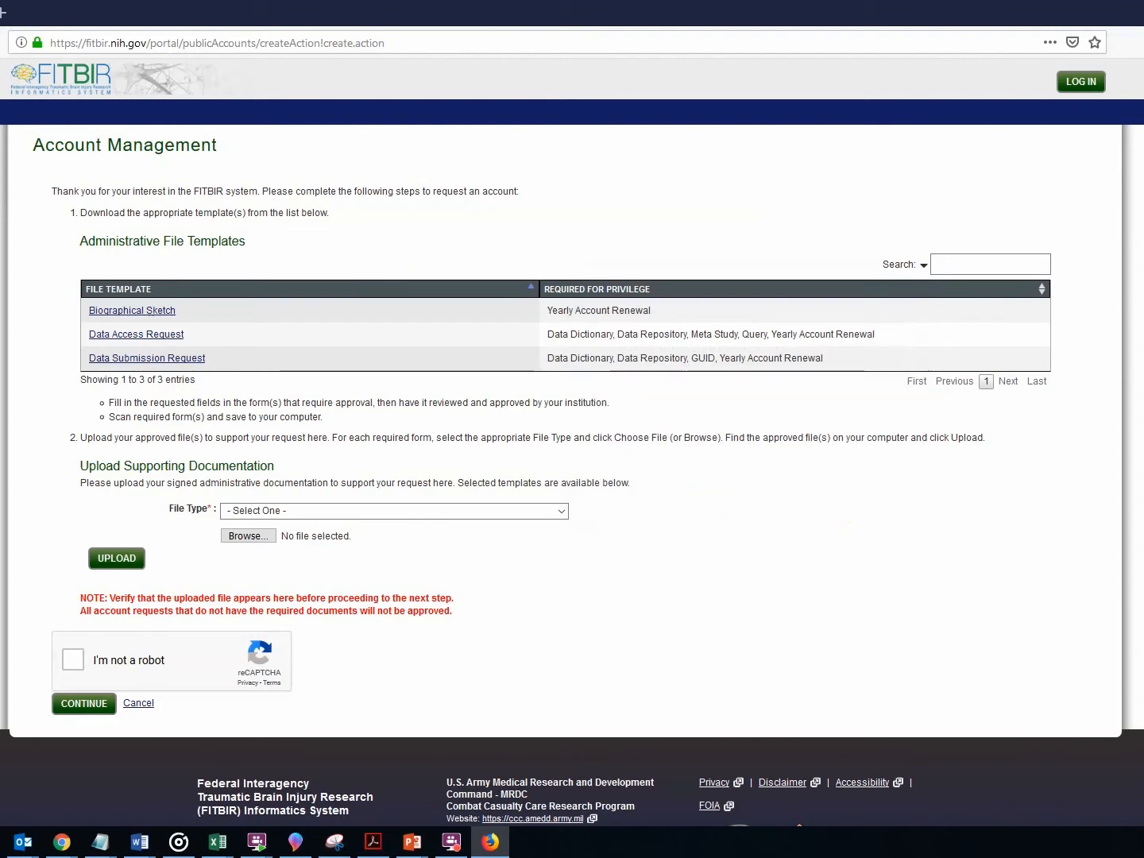
# Upload the PDF as file type Data Submission Request, adding FITBIR_Submission_Request(1).pdf.
pyautogui.click(256, 518)
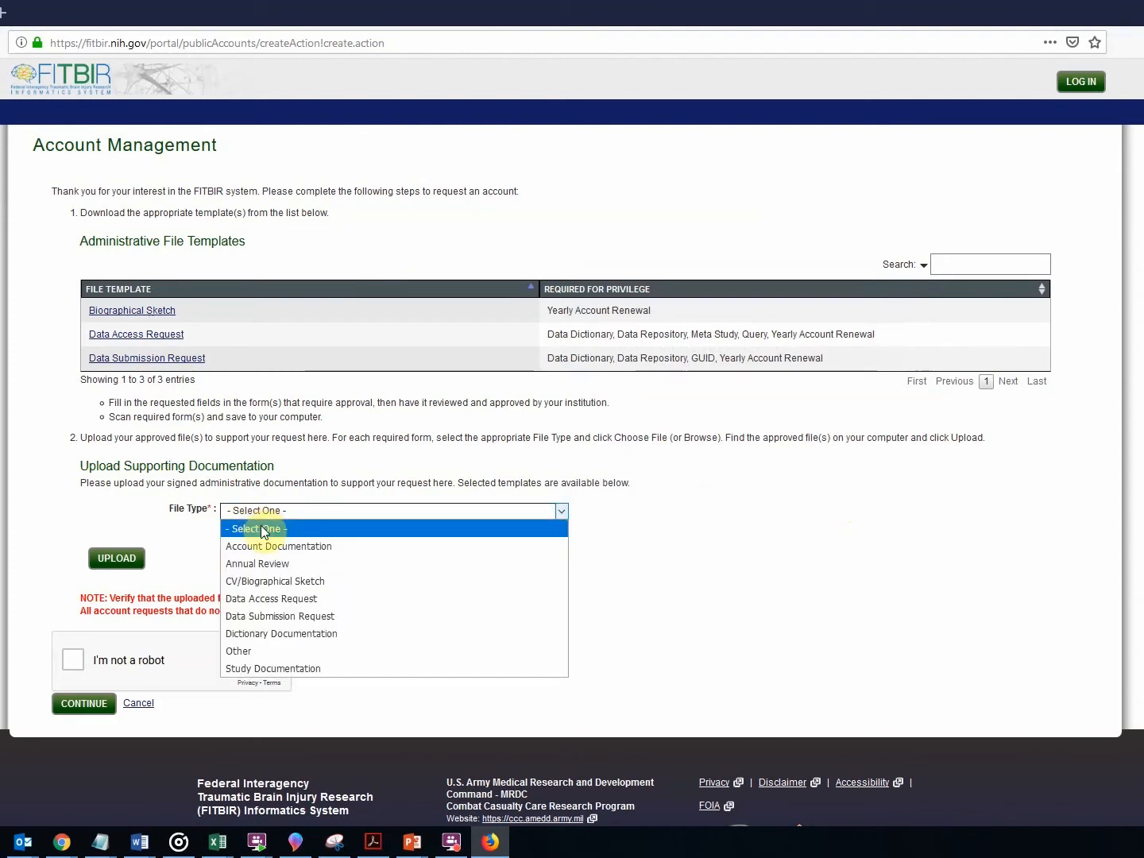
pyautogui.click(256, 619)
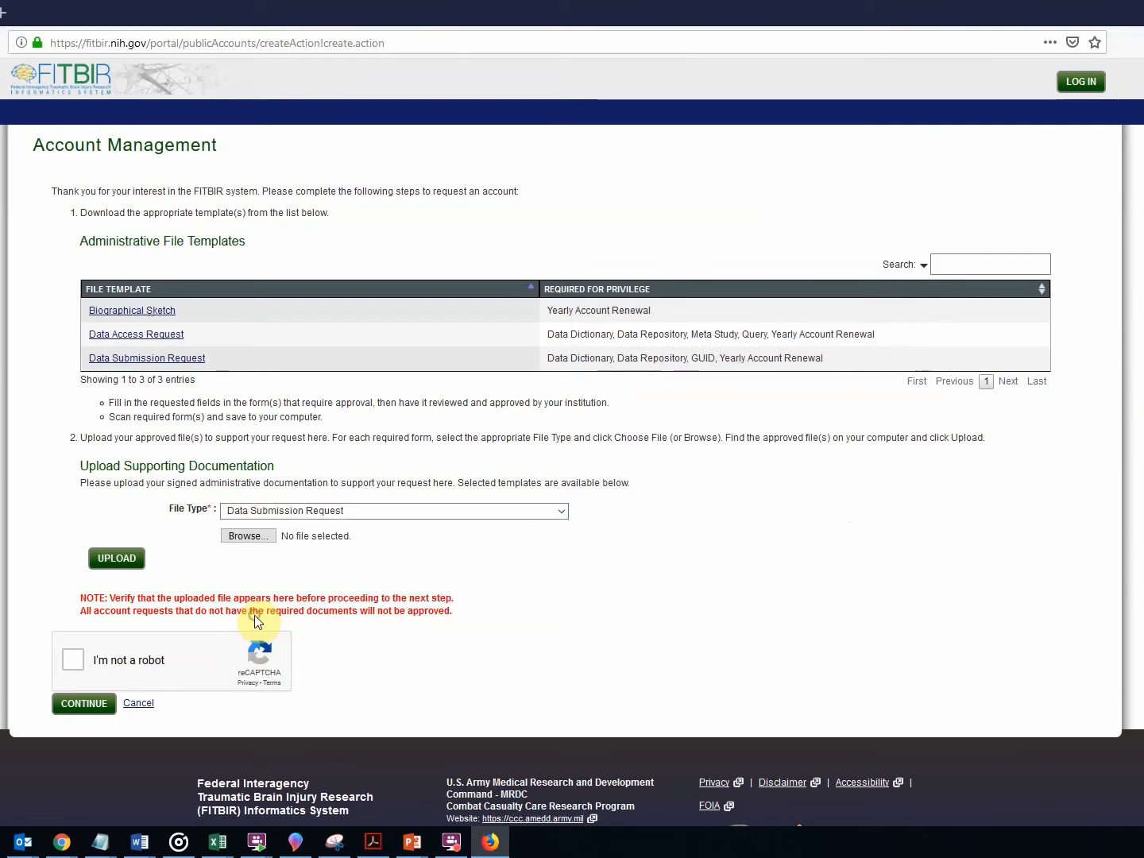
pyautogui.click(247, 538)
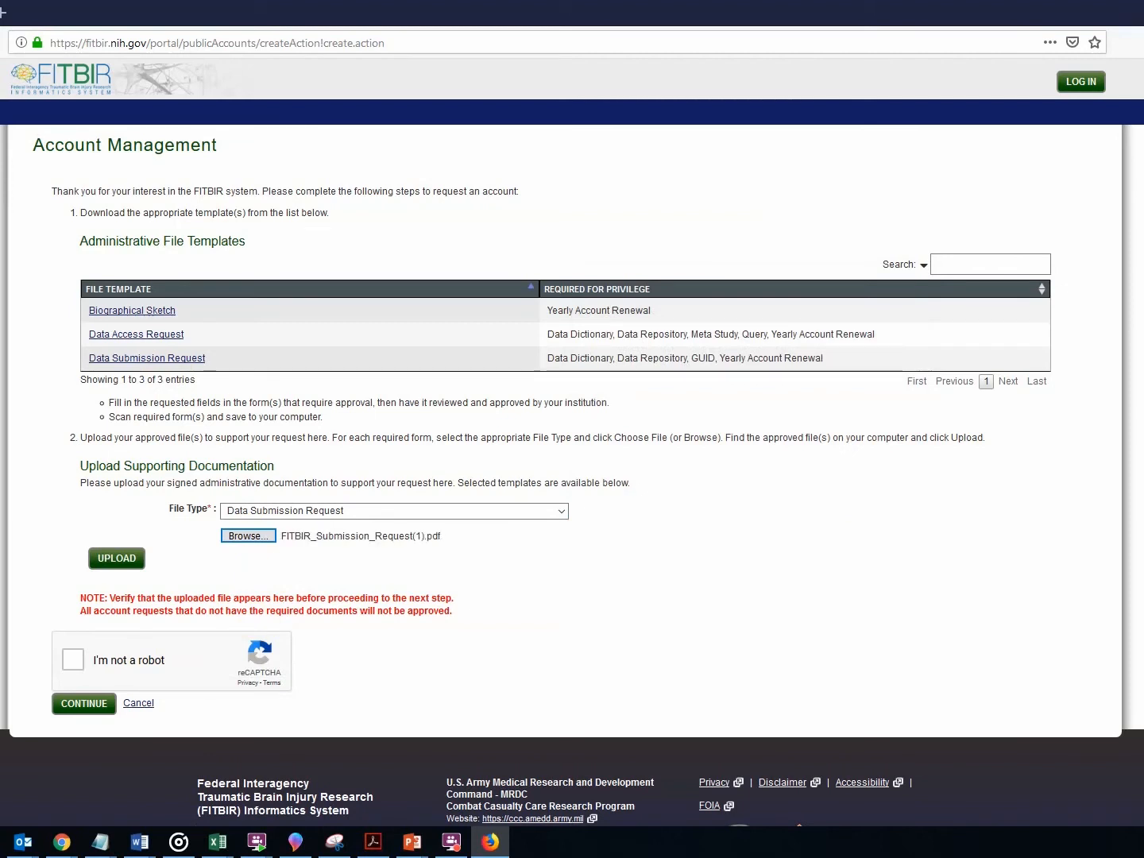
pyautogui.click(116, 561)
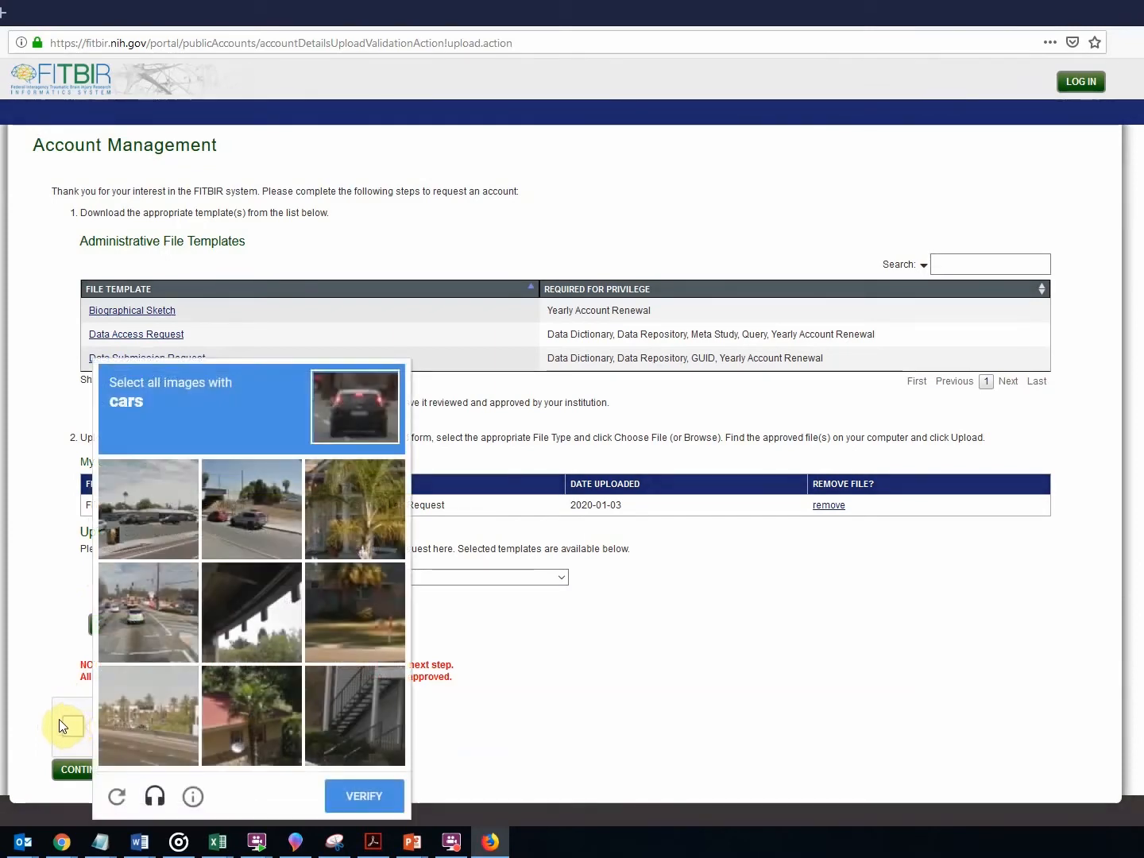
# Solve the reCAPTCHA by selecting the three car images, then continue to step 3.
pyautogui.click(144, 518)
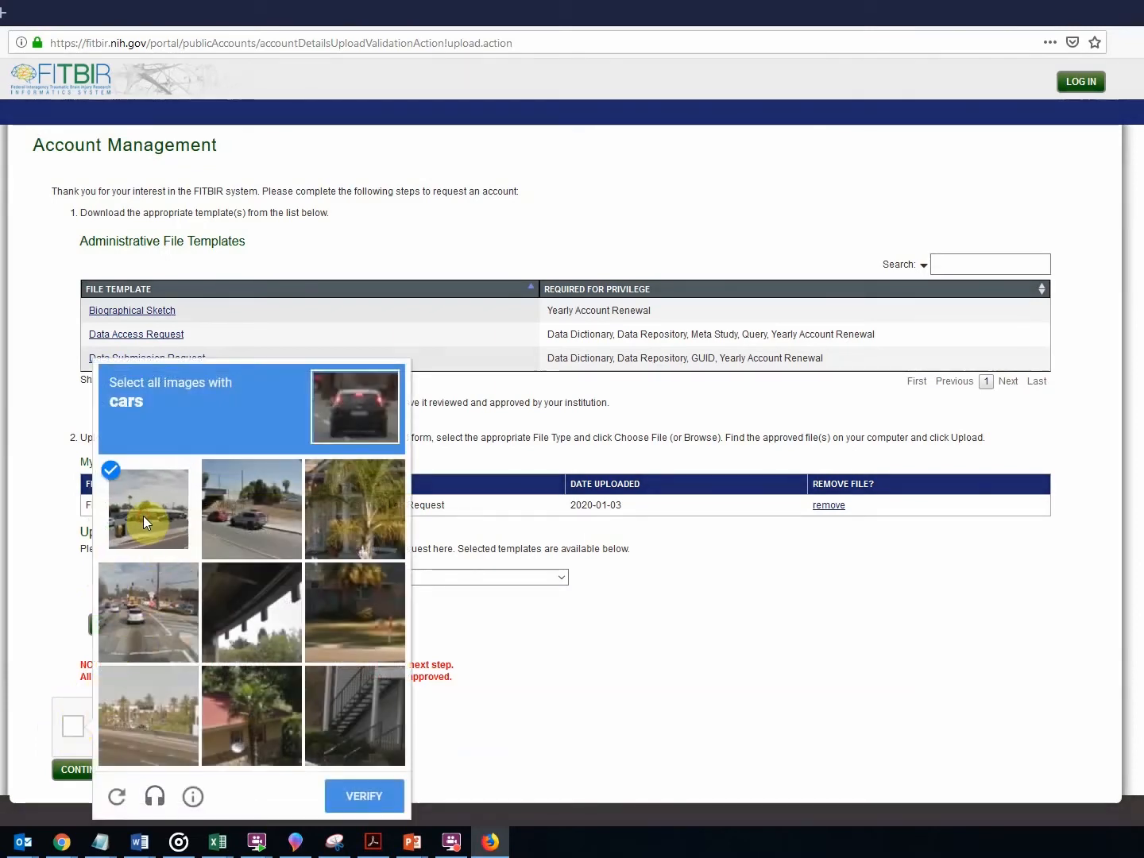
pyautogui.click(268, 507)
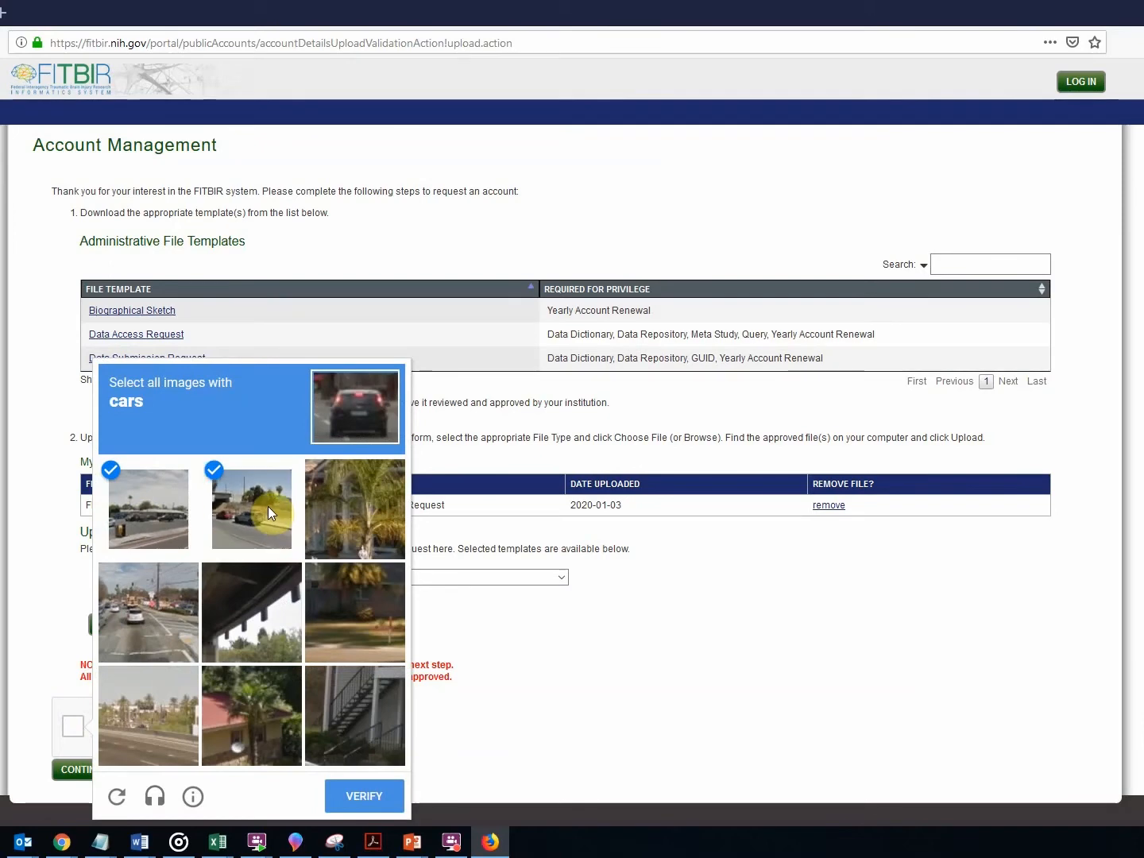
pyautogui.click(126, 633)
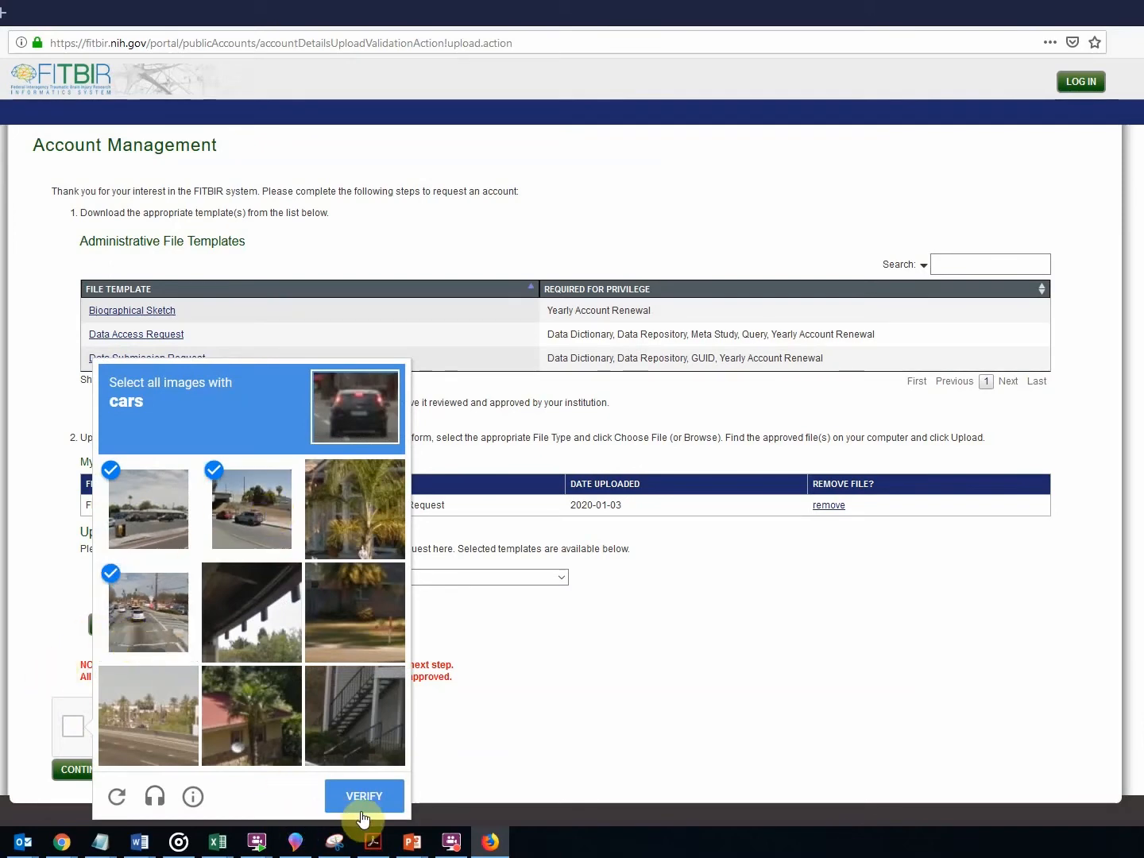
pyautogui.click(351, 785)
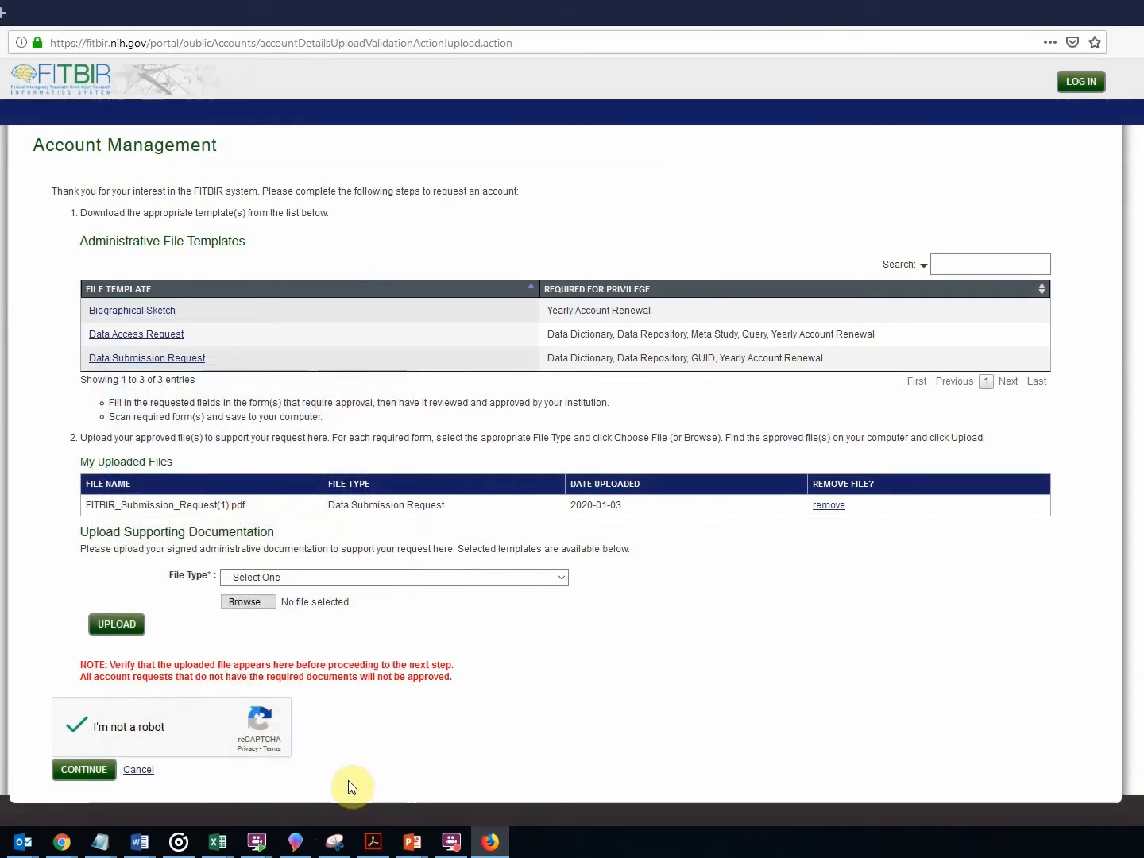
pyautogui.click(86, 770)
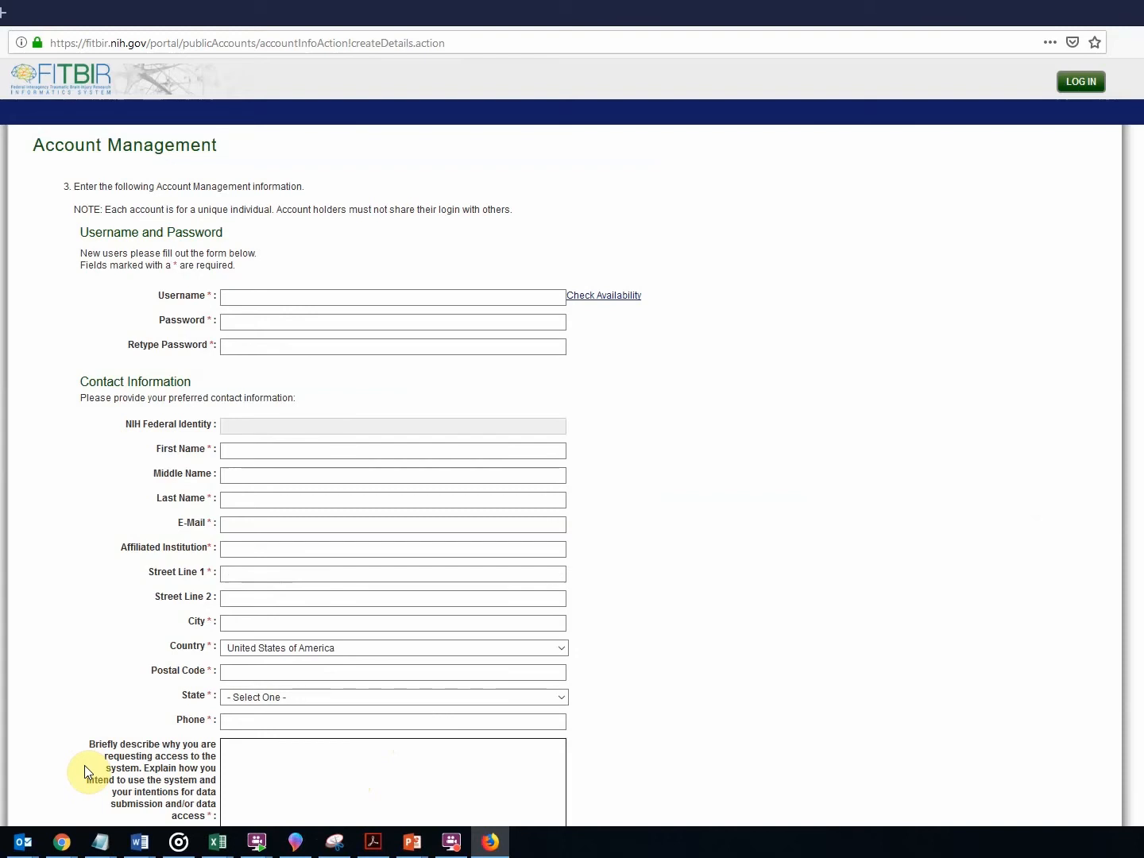
# Enter the new account's username, then its password and password confirmation.
pyautogui.click(268, 300)
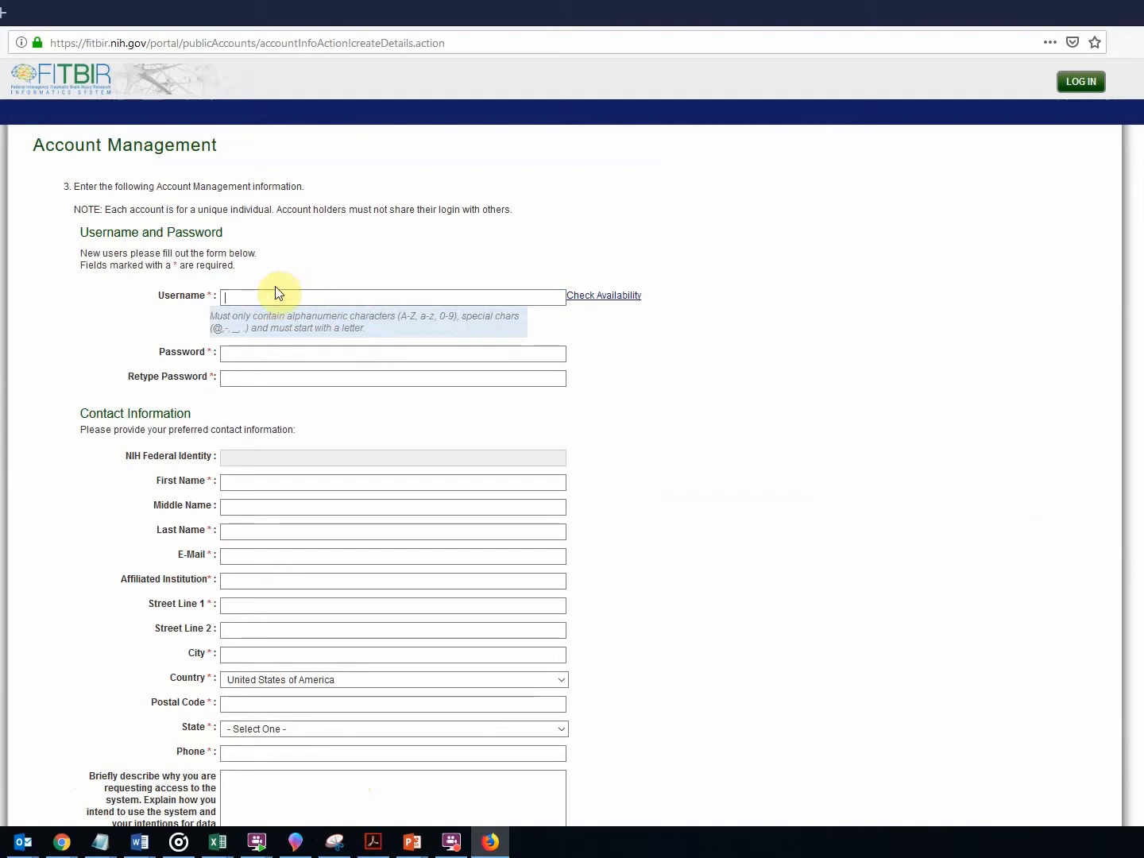
pyautogui.write('test')
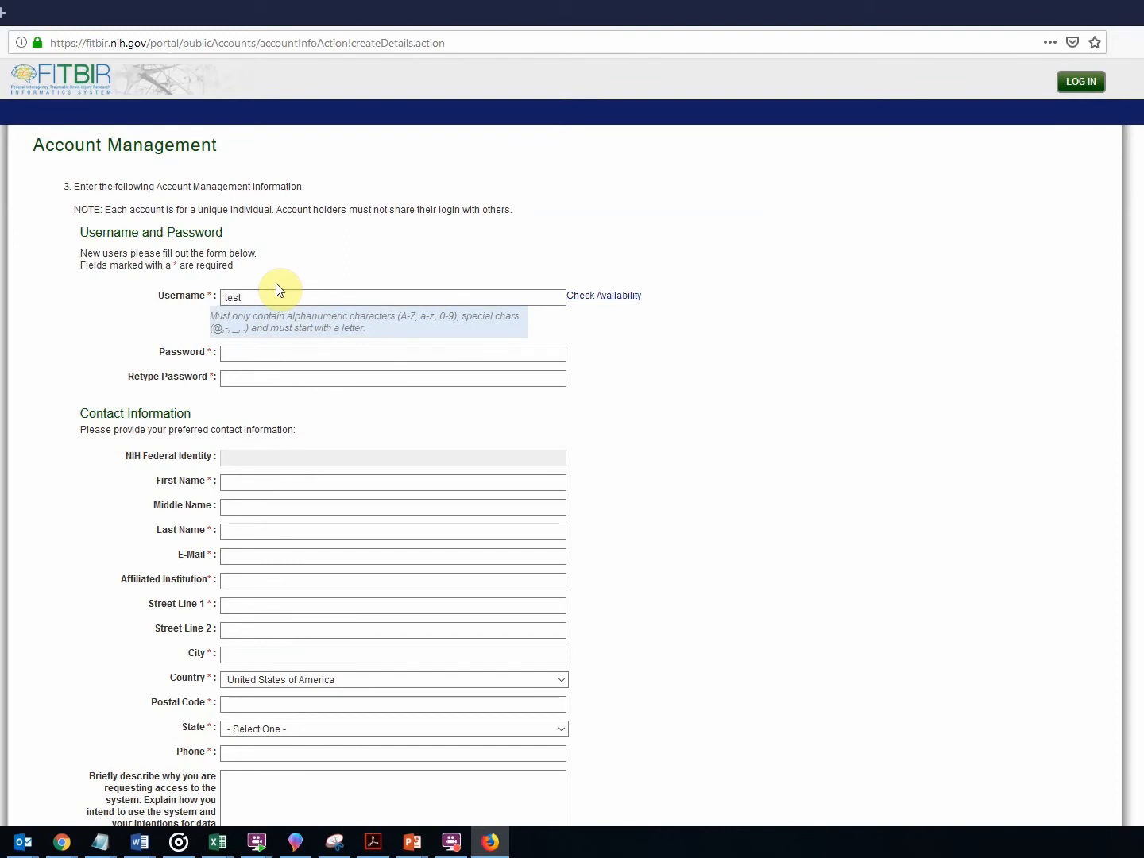
pyautogui.write('01')
pyautogui.click(338, 353)
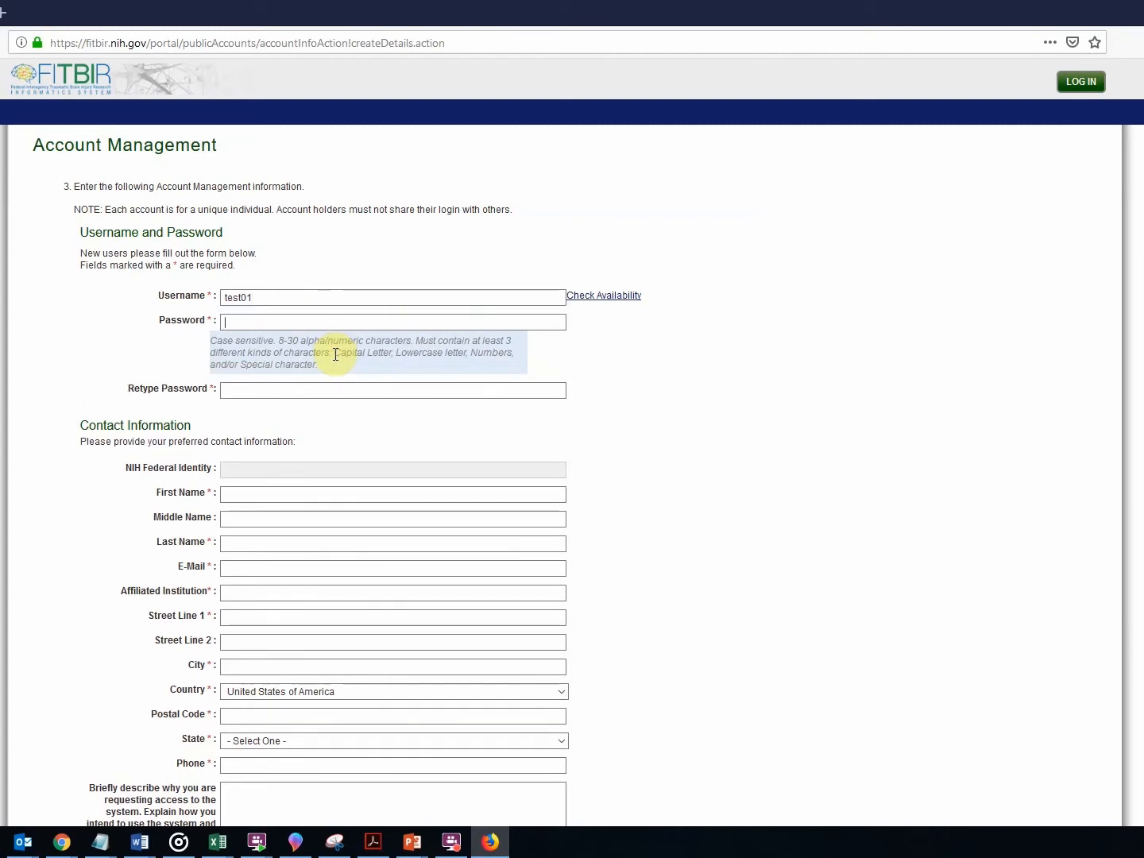
pyautogui.write('•••••••••')
pyautogui.click(302, 390)
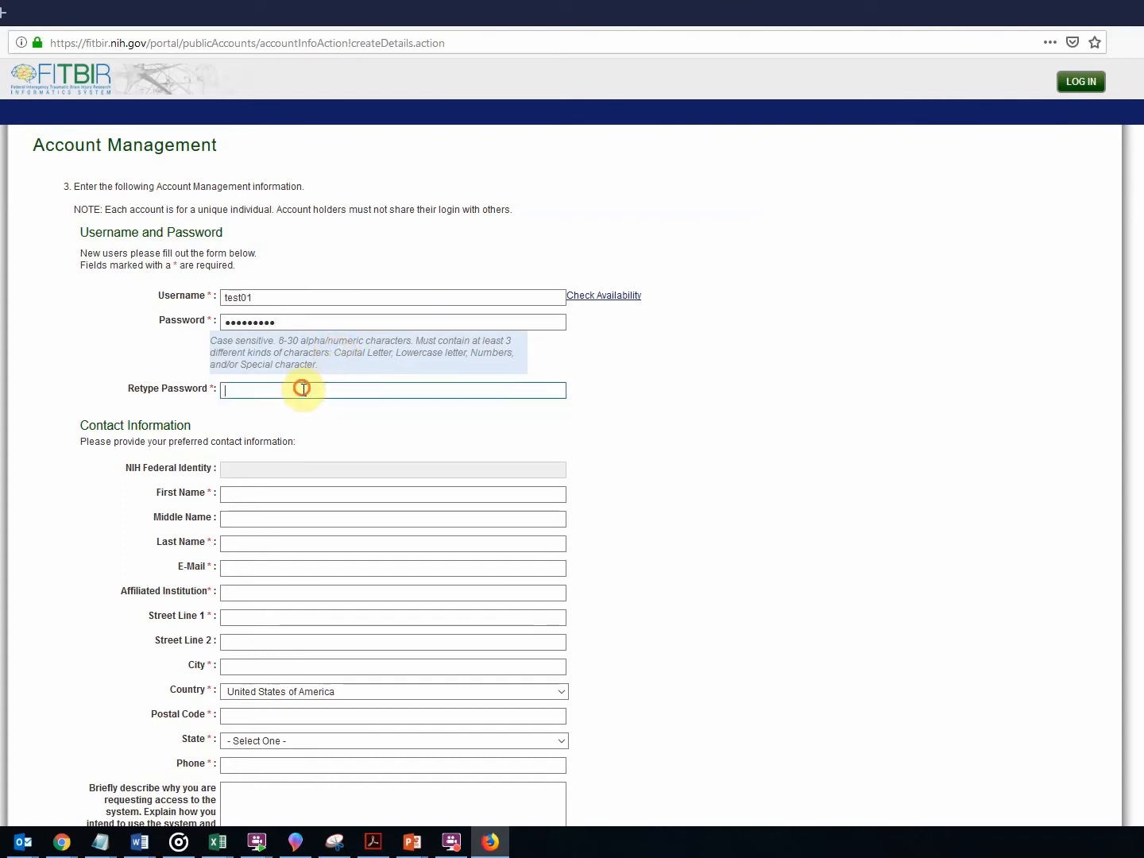
pyautogui.write('••••')
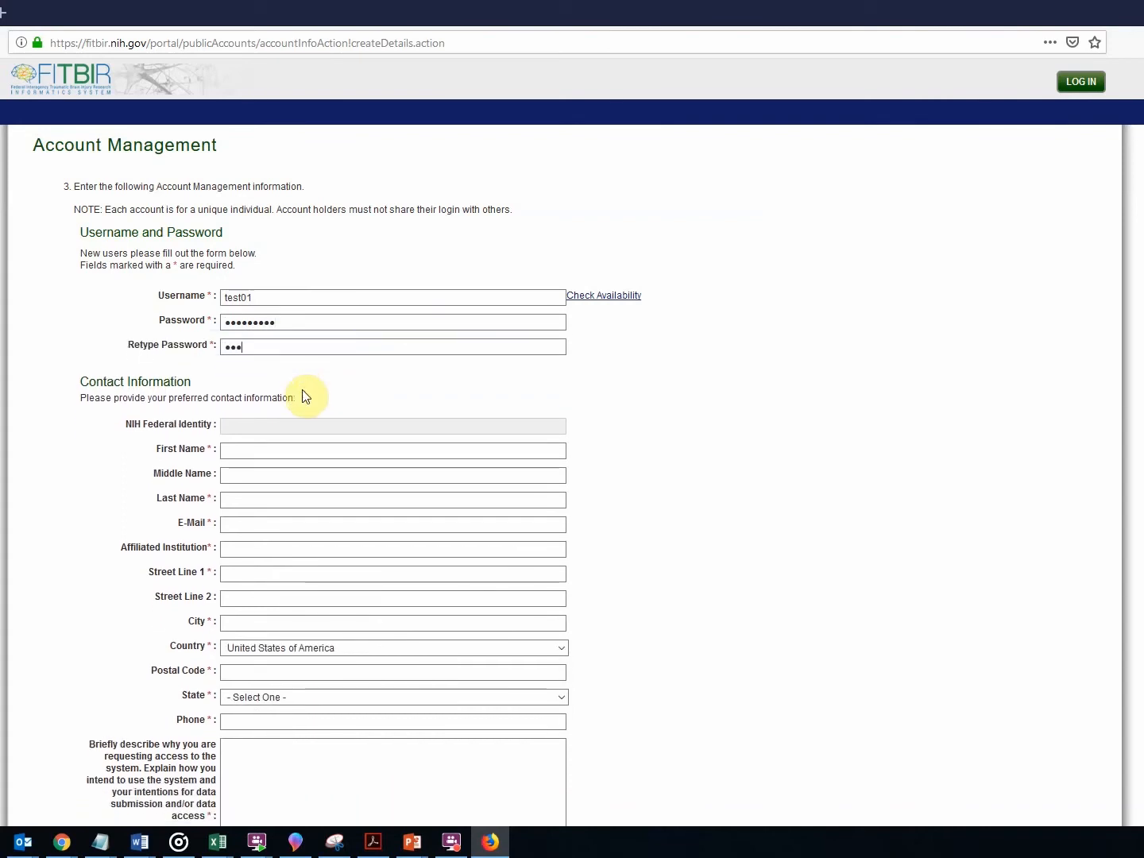
pyautogui.write('••••••')
# Enter the first and last name, e-mail address, and institution 'Example'.
pyautogui.click(259, 449)
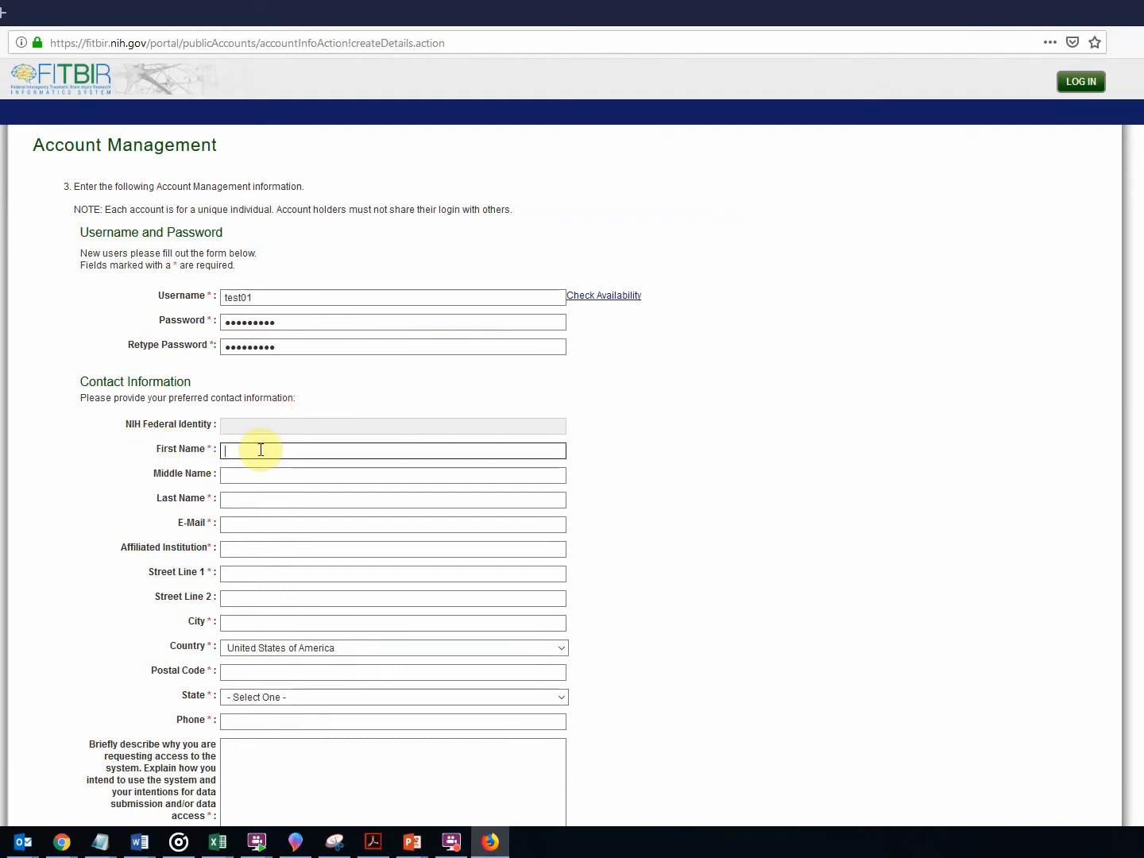
pyautogui.write('John')
pyautogui.click(290, 499)
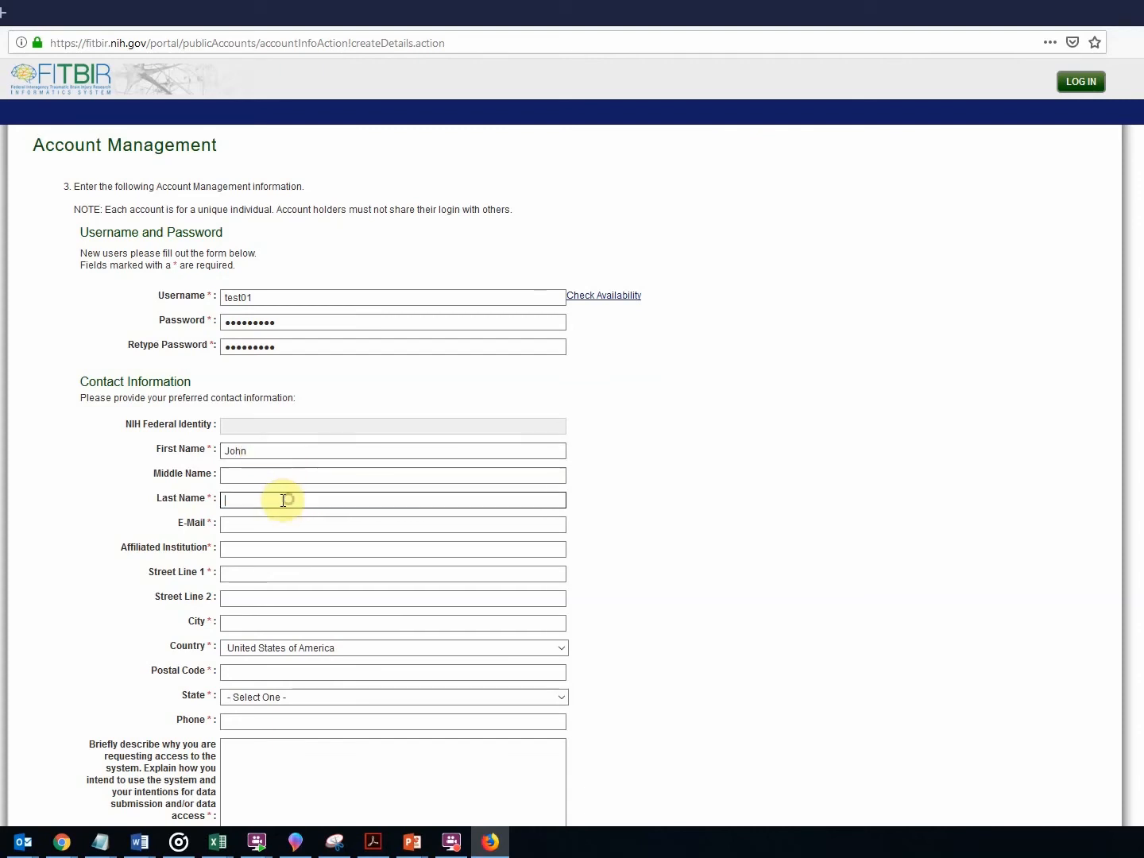
pyautogui.write('Doe')
pyautogui.click(254, 525)
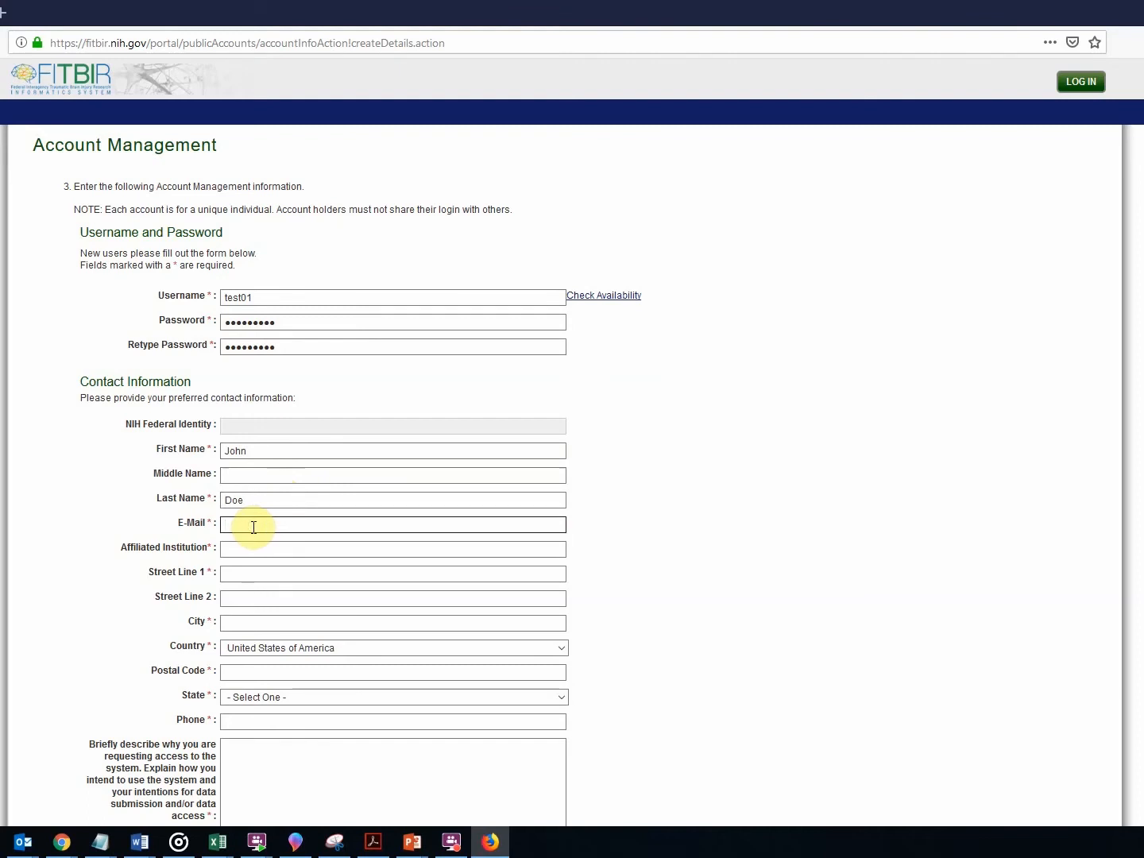
pyautogui.write('johndoe@nowhere')
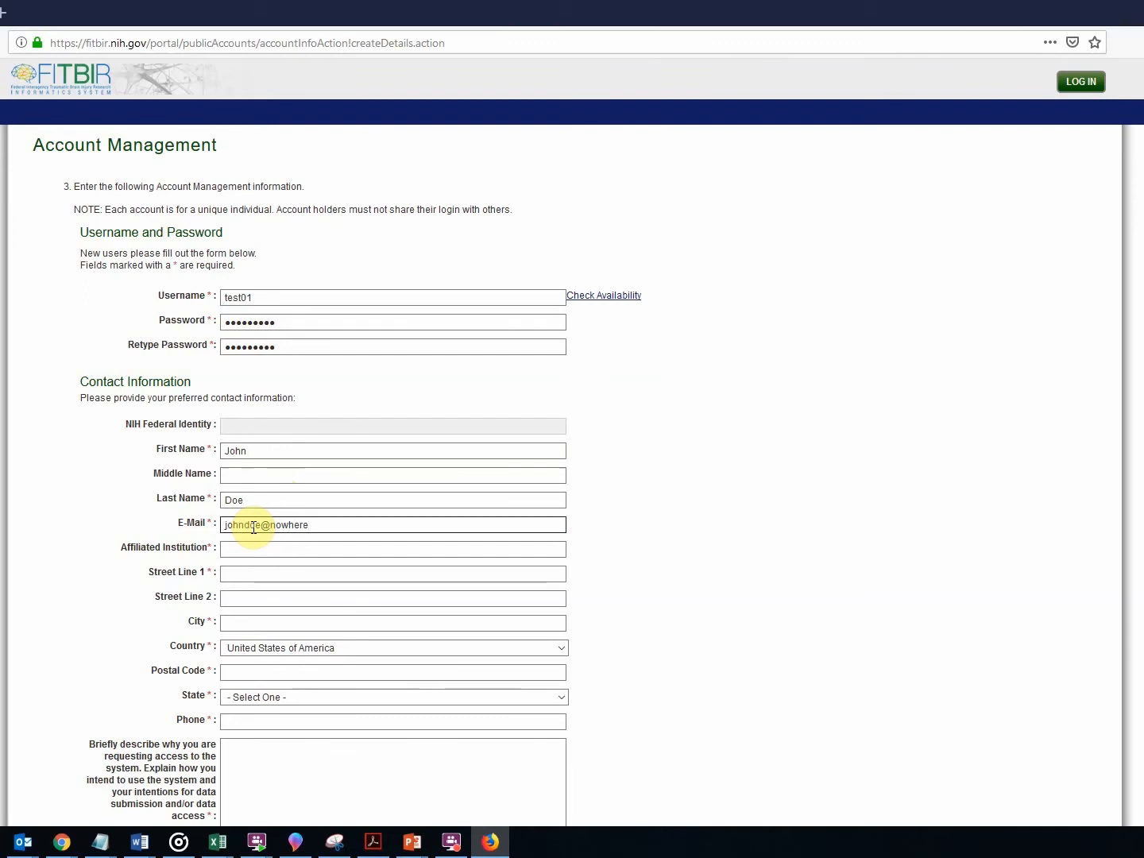
pyautogui.write('.com')
pyautogui.click(375, 572)
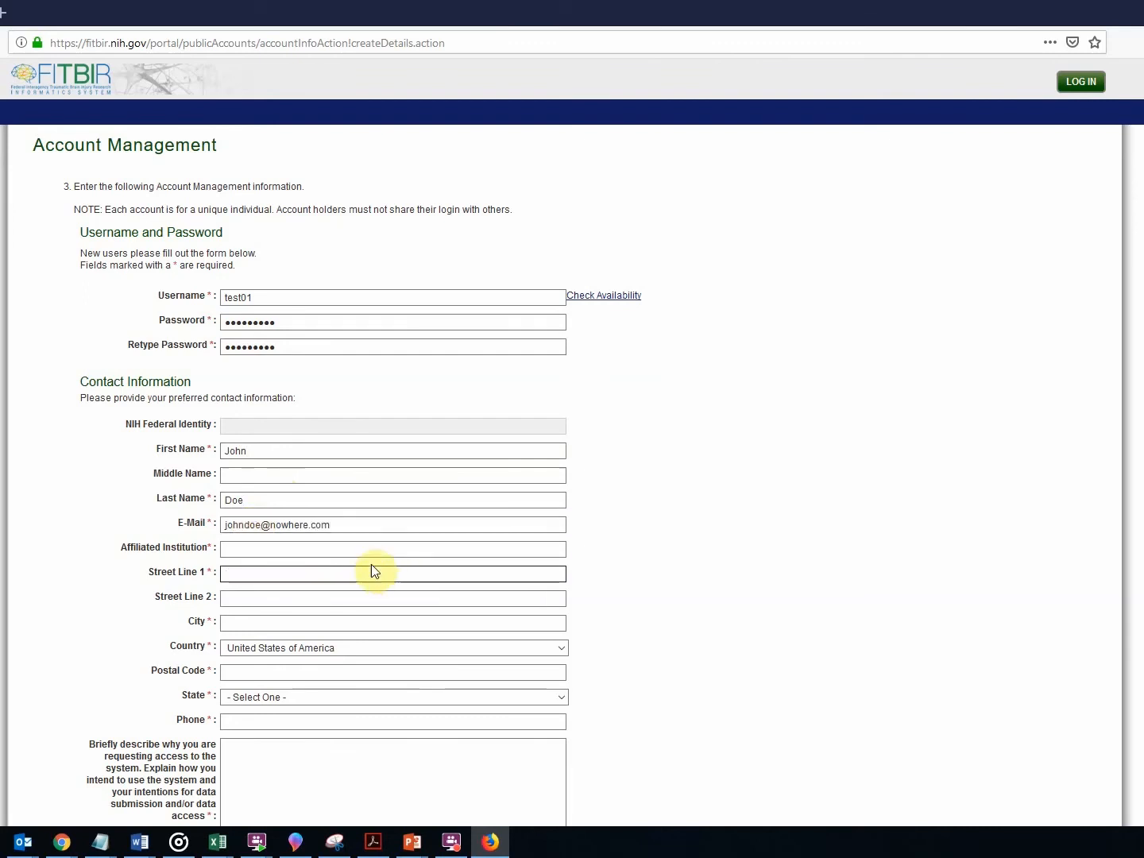
pyautogui.click(290, 546)
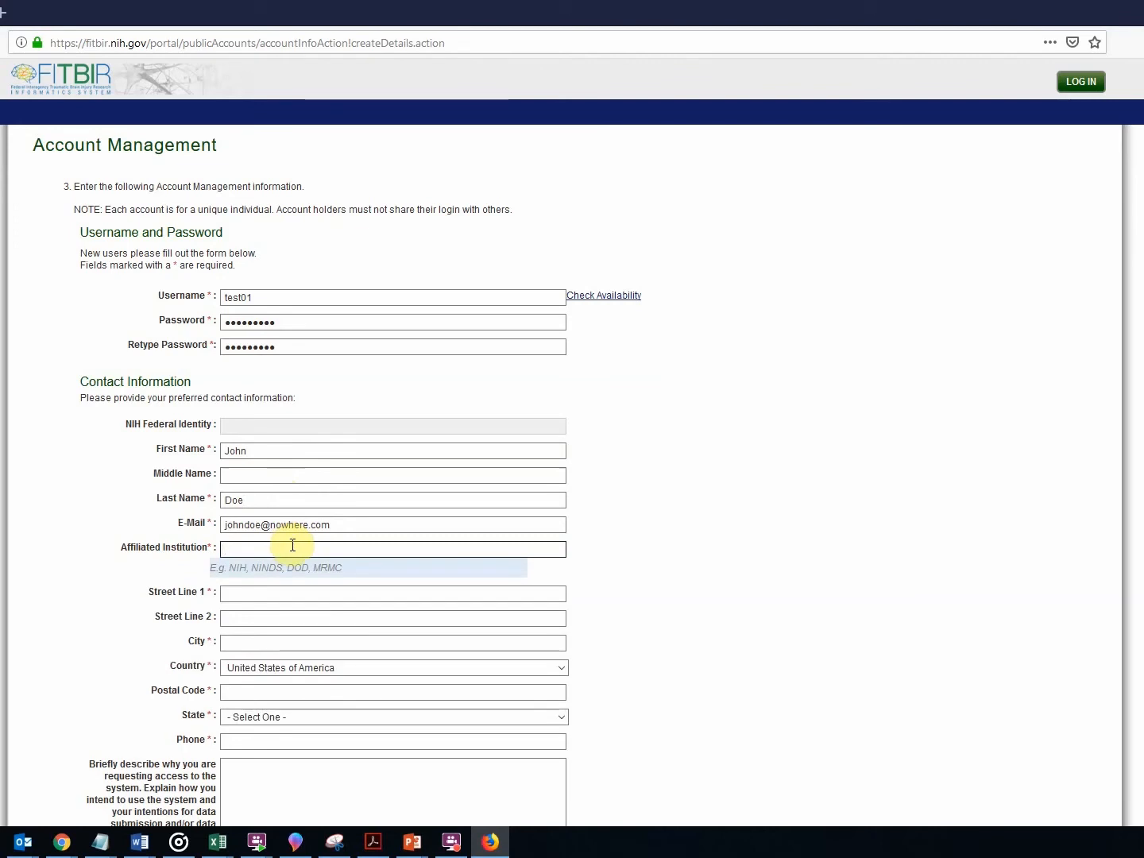
pyautogui.write('Example')
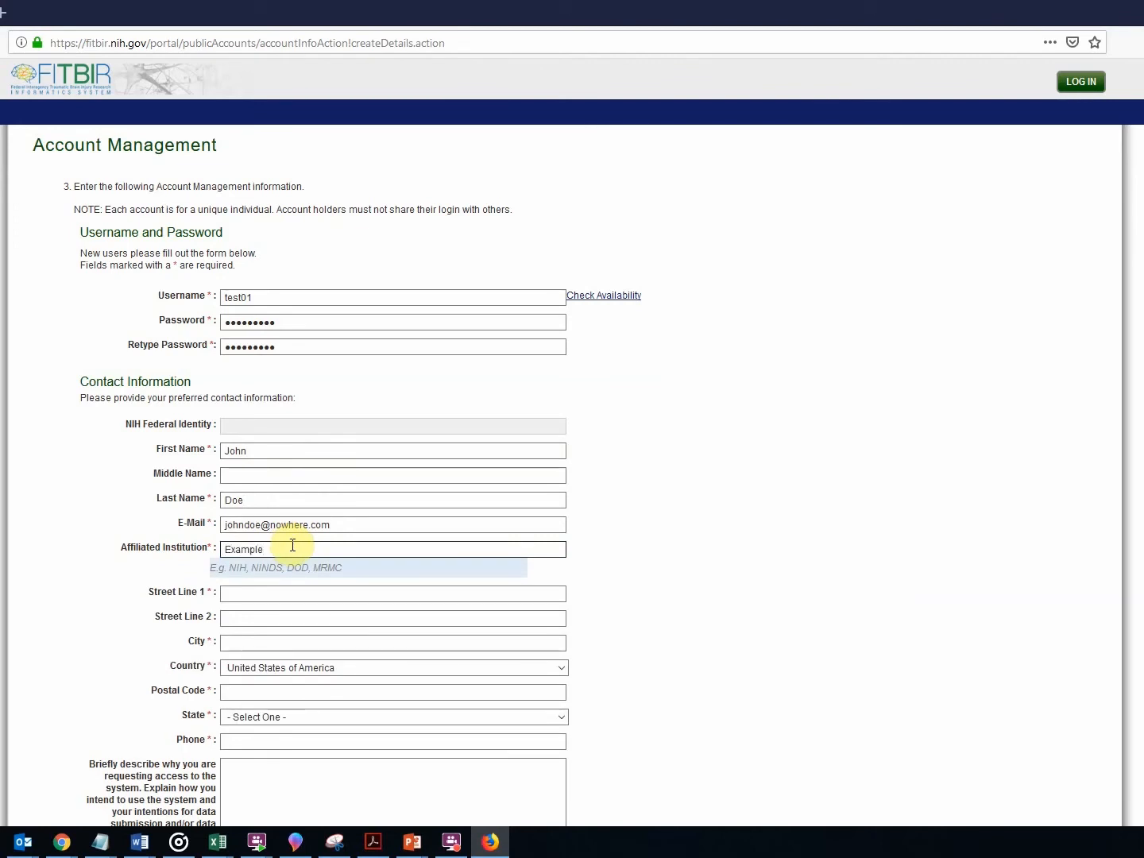
# Fill in the street address, city and postal code, and choose Alabama as the state.
pyautogui.click(252, 593)
pyautogui.click(253, 598)
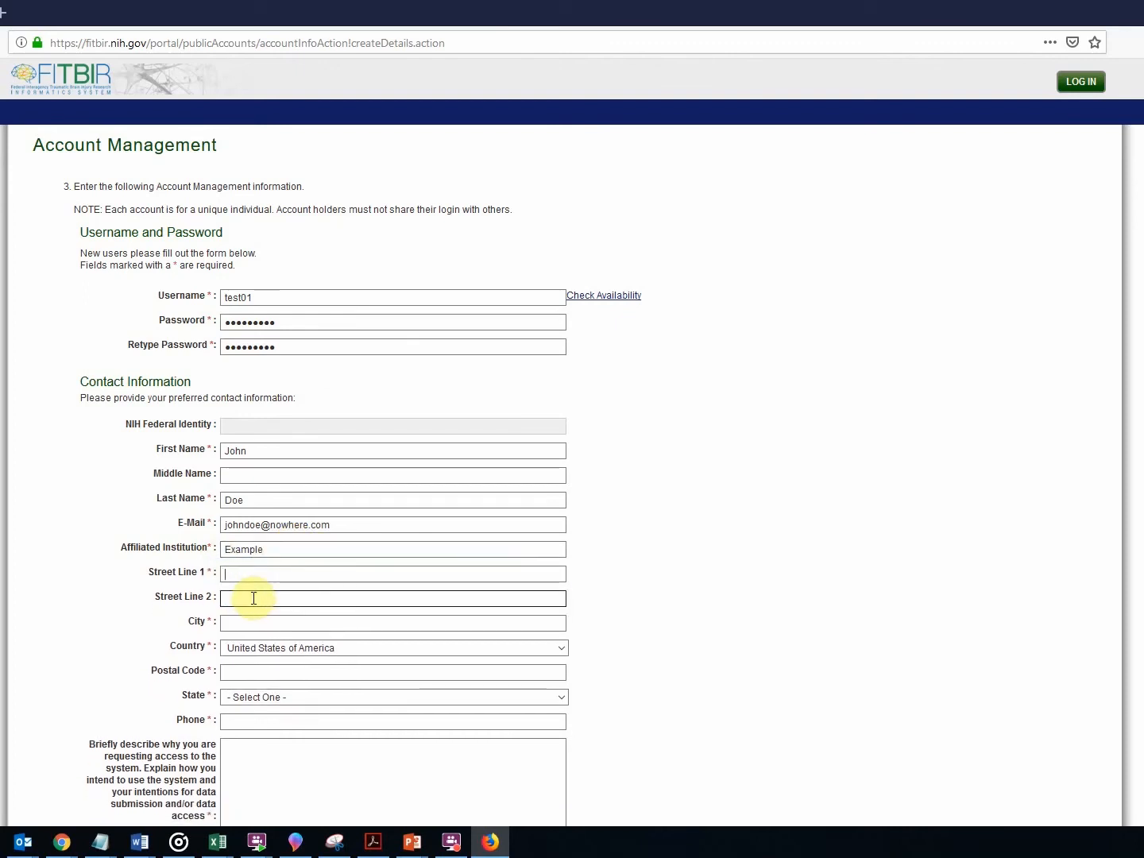
pyautogui.write('555 Main St')
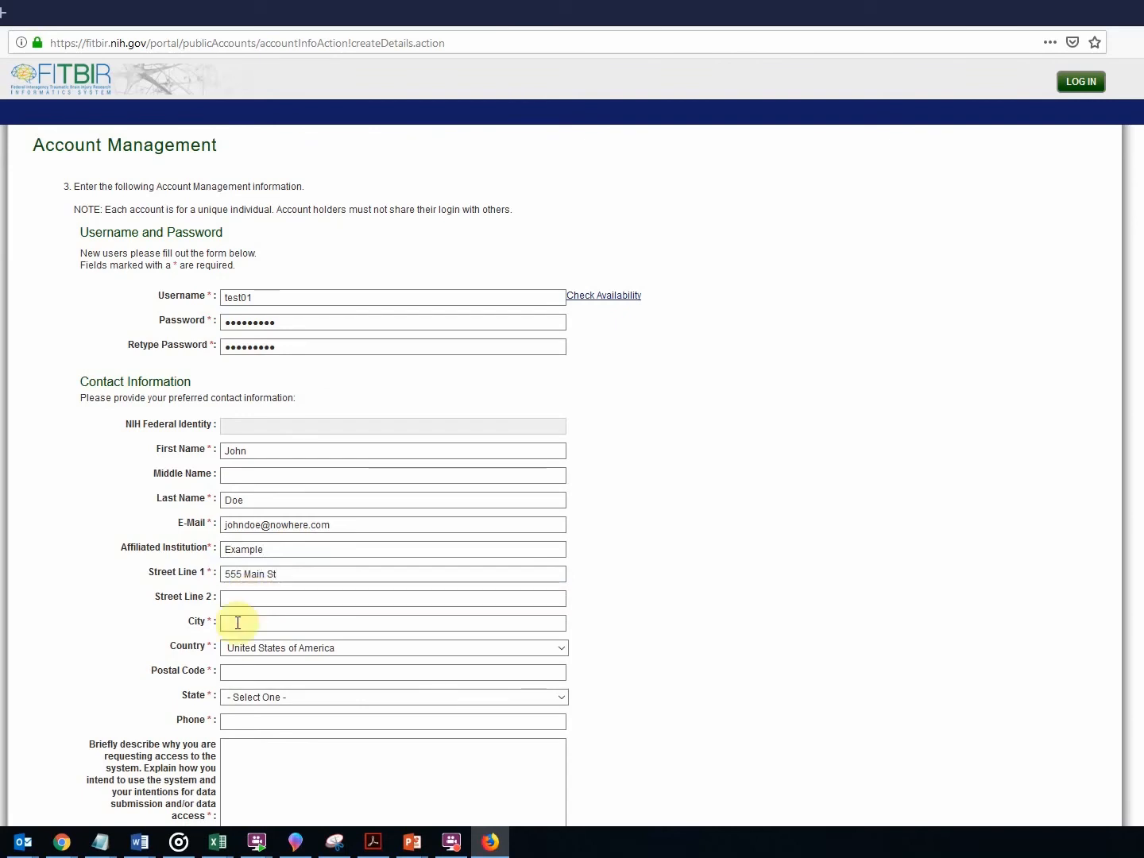
pyautogui.click(237, 623)
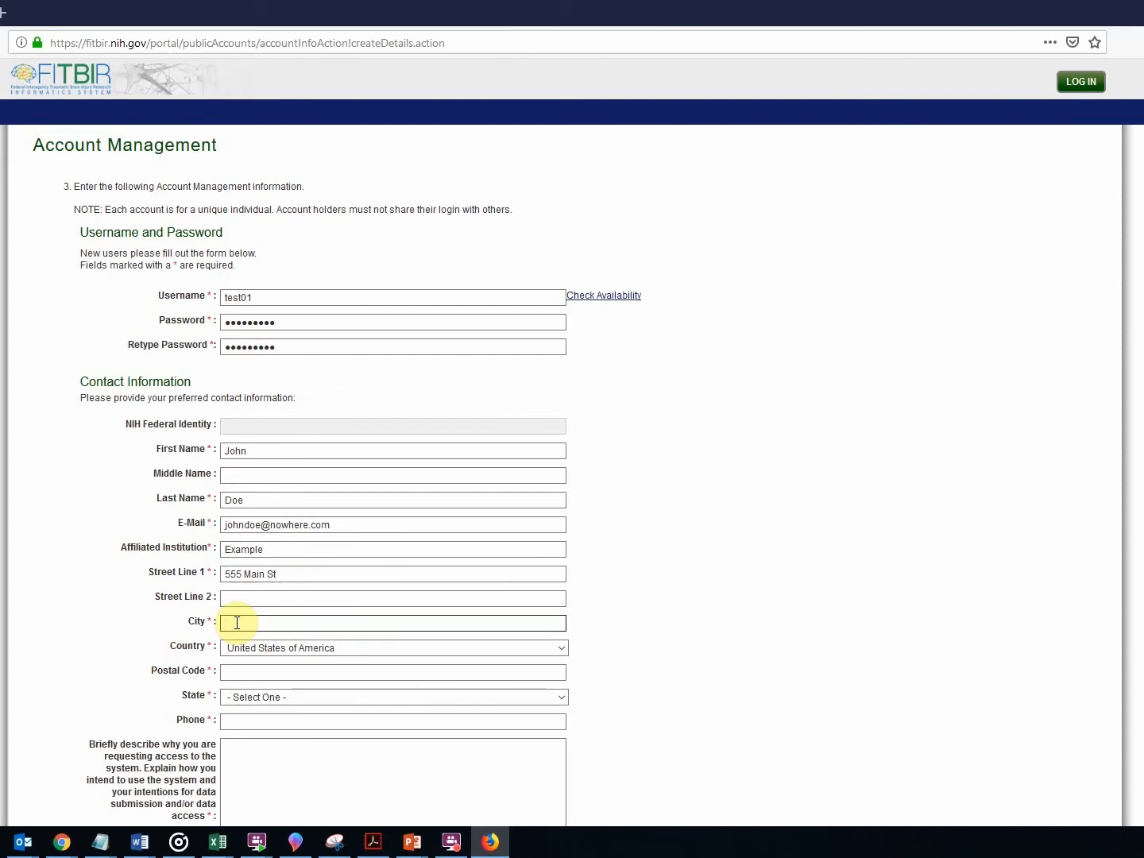
pyautogui.write('Anywhere')
pyautogui.click(270, 673)
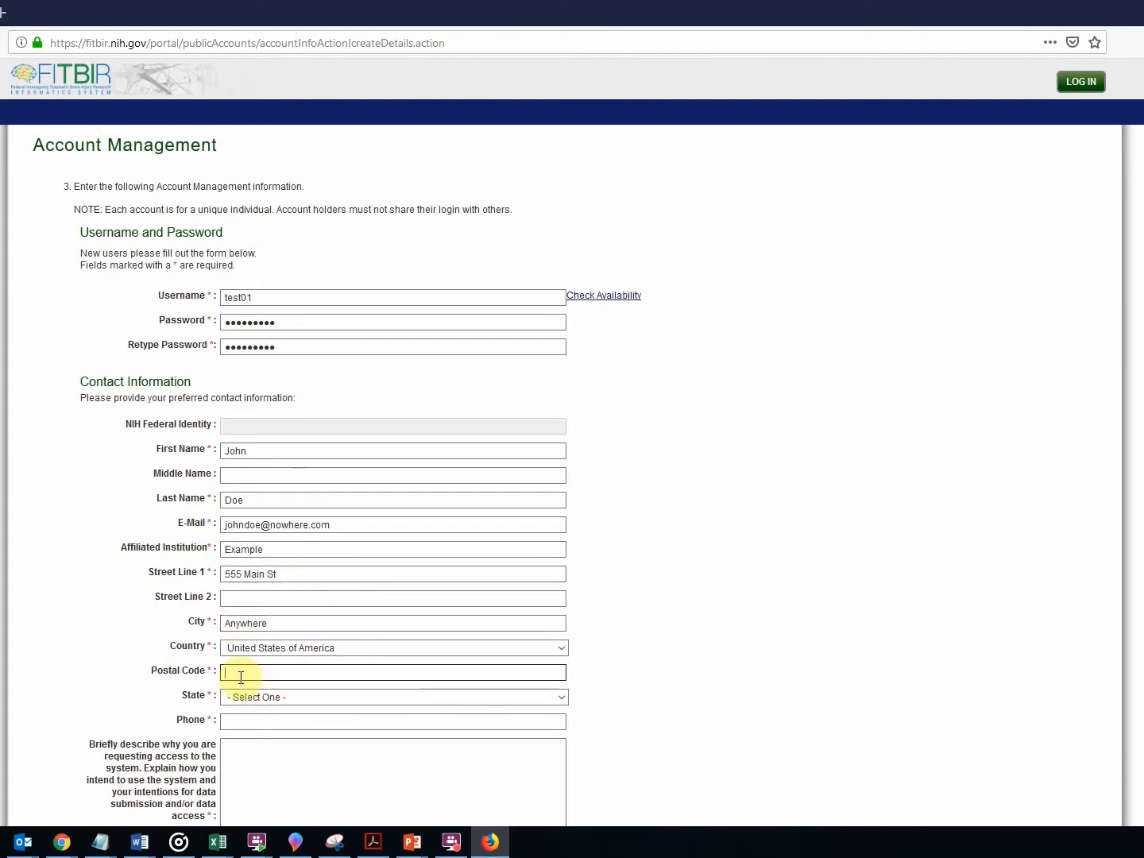
pyautogui.write('00000')
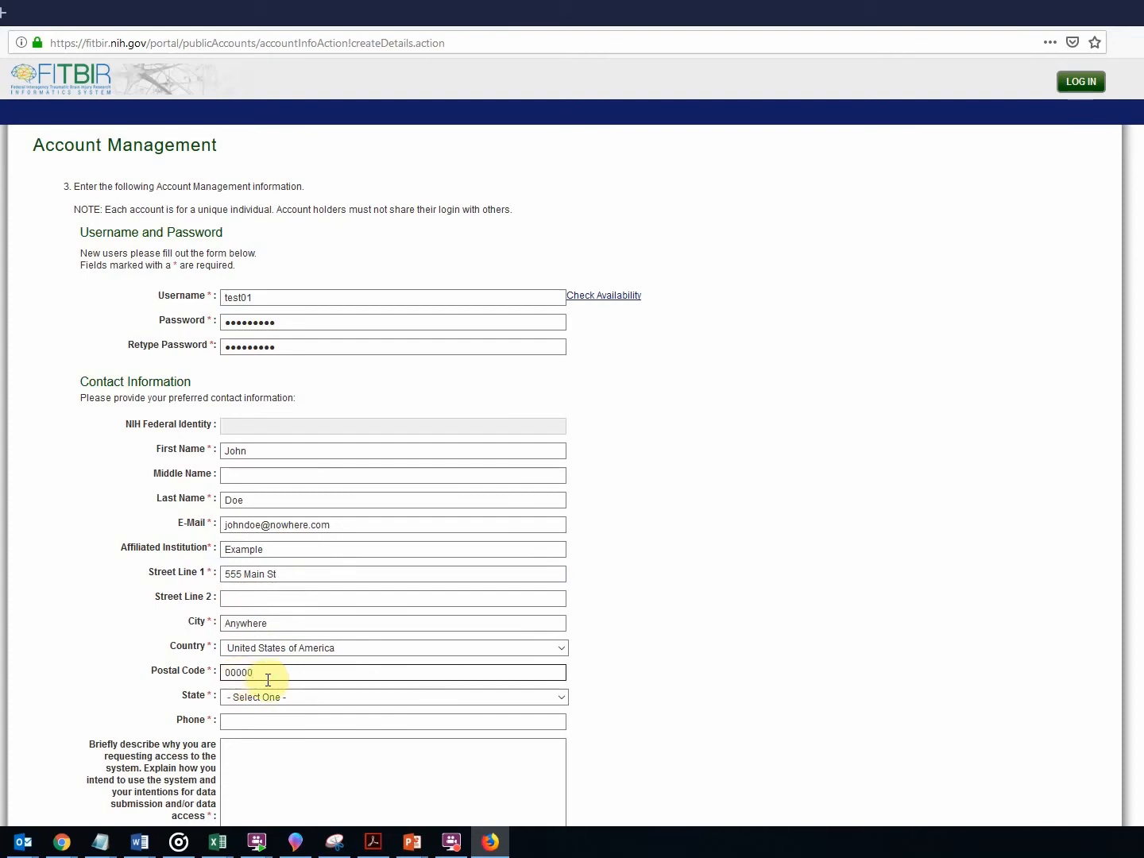
pyautogui.click(268, 697)
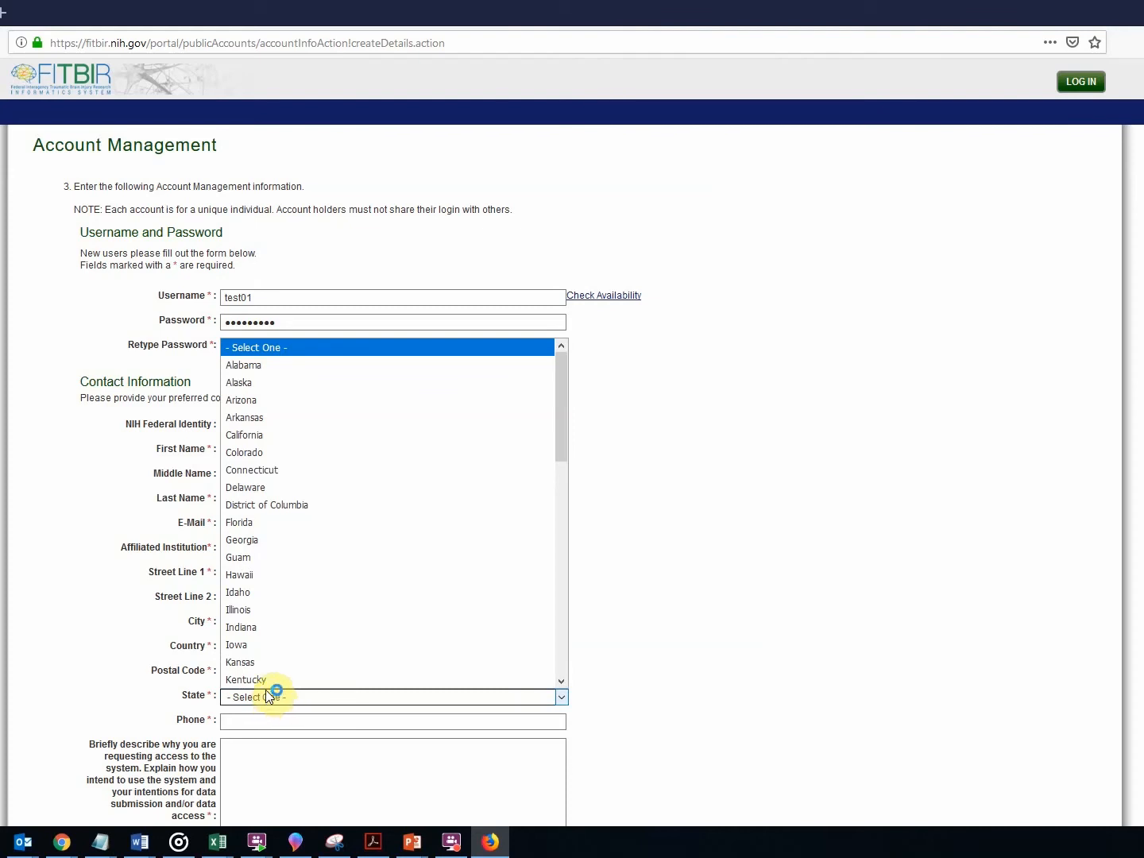
pyautogui.click(261, 368)
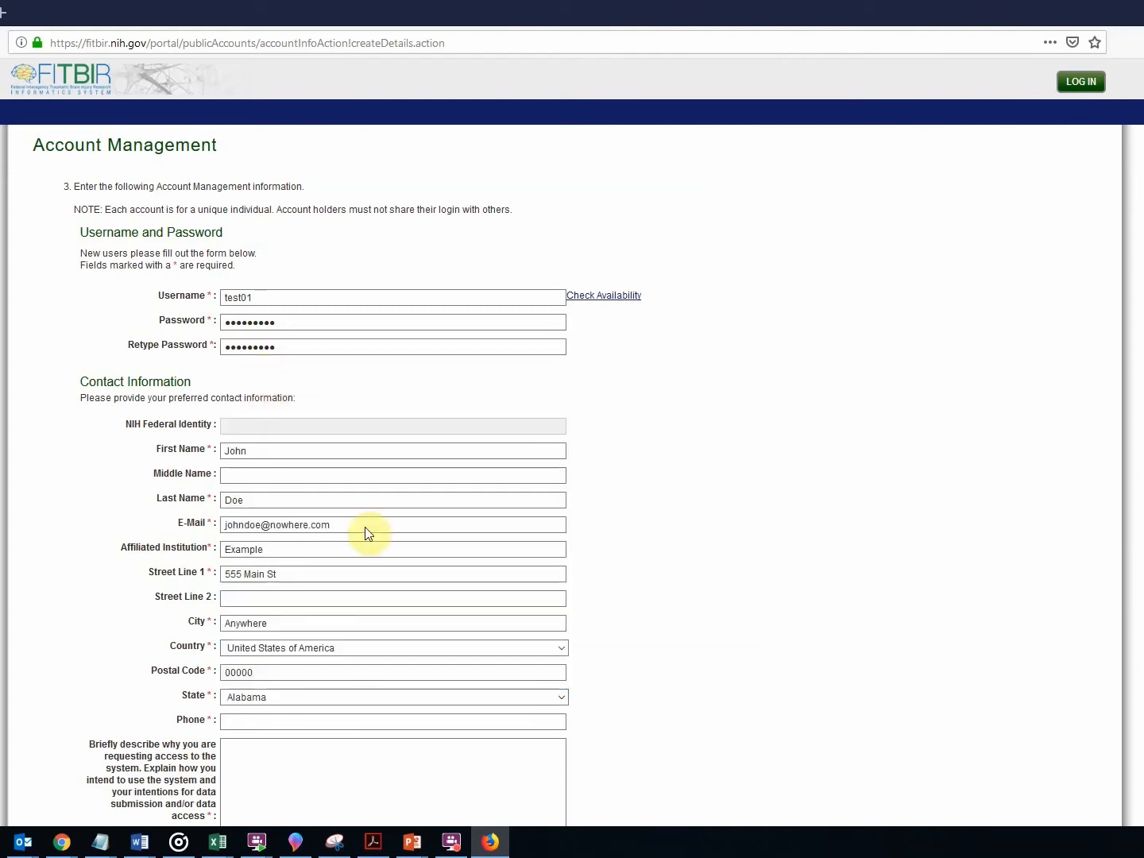
# Enter the phone number and type 'Example' as the reason for requesting access.
pyautogui.scroll(-3, 684, 672)
pyautogui.click(256, 559)
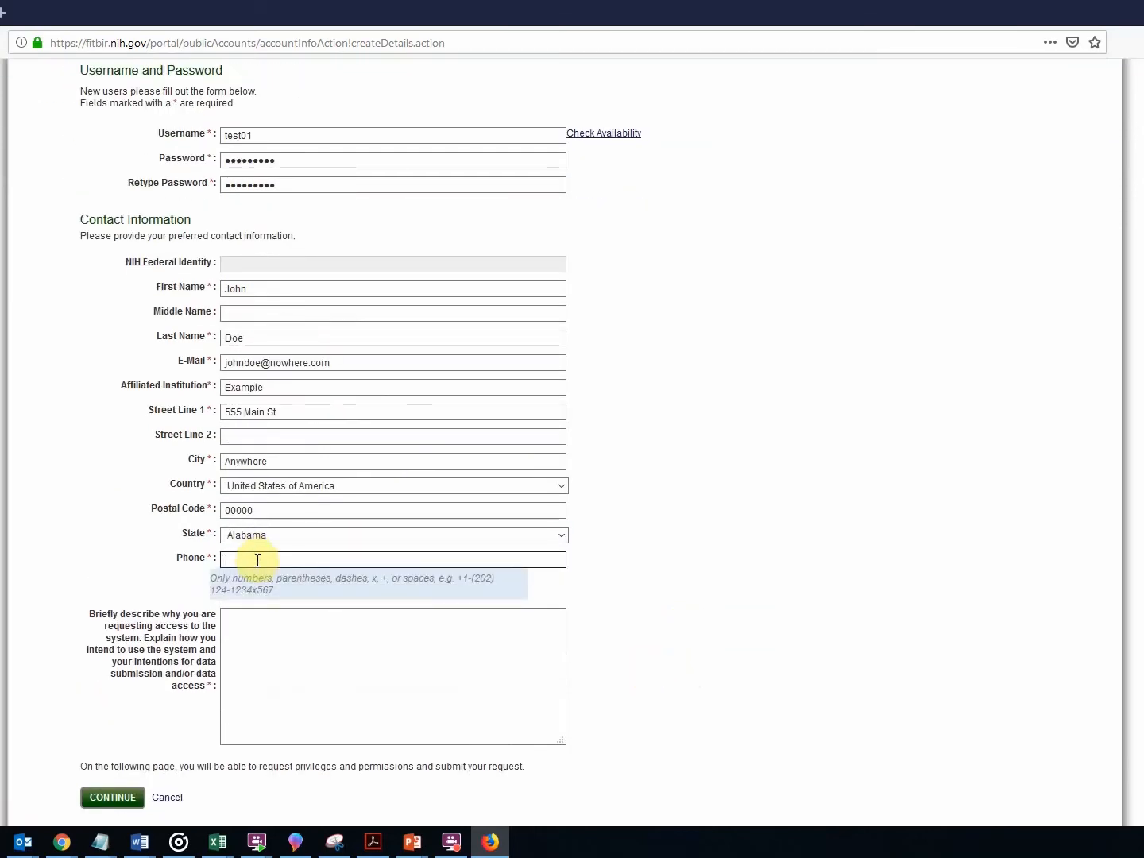
pyautogui.write('4445556666')
pyautogui.click(314, 740)
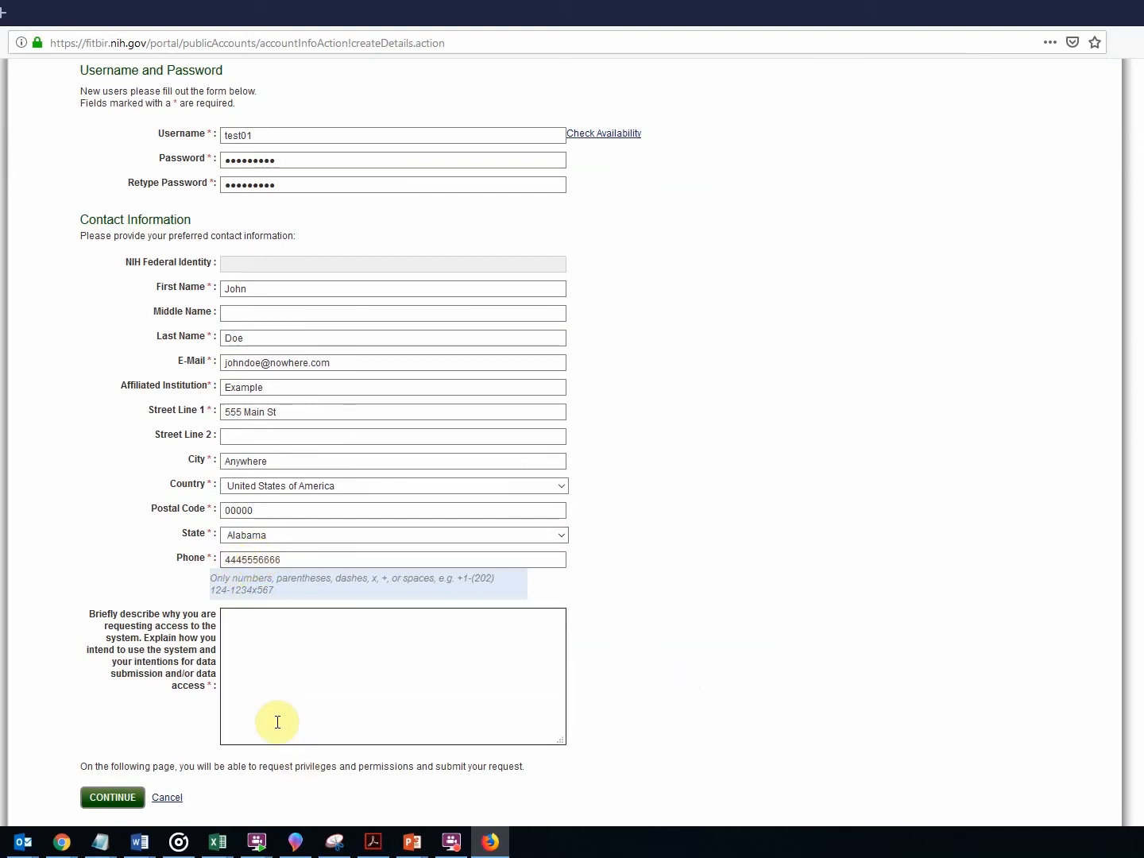
pyautogui.click(292, 651)
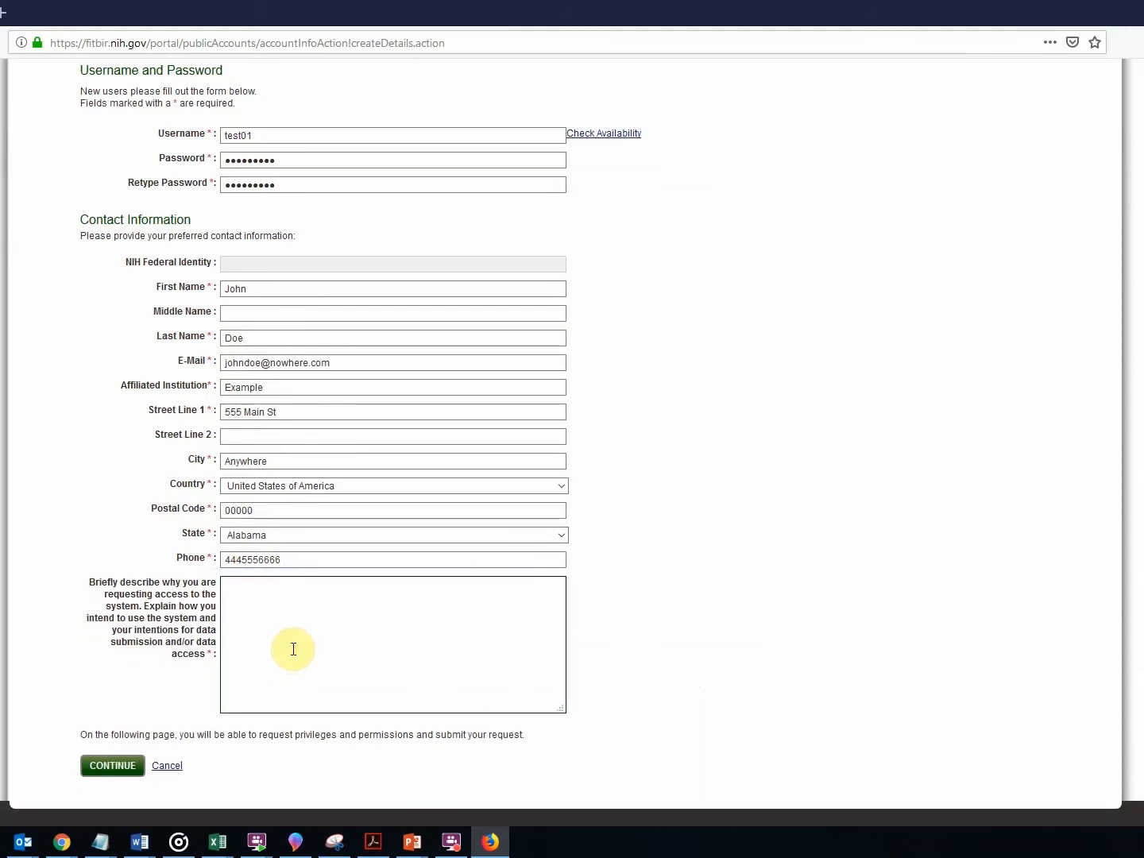
pyautogui.write('Example')
# Continue to privileges, let Firefox save the login, and select Data Submitter With ProFoRMS.
pyautogui.click(117, 776)
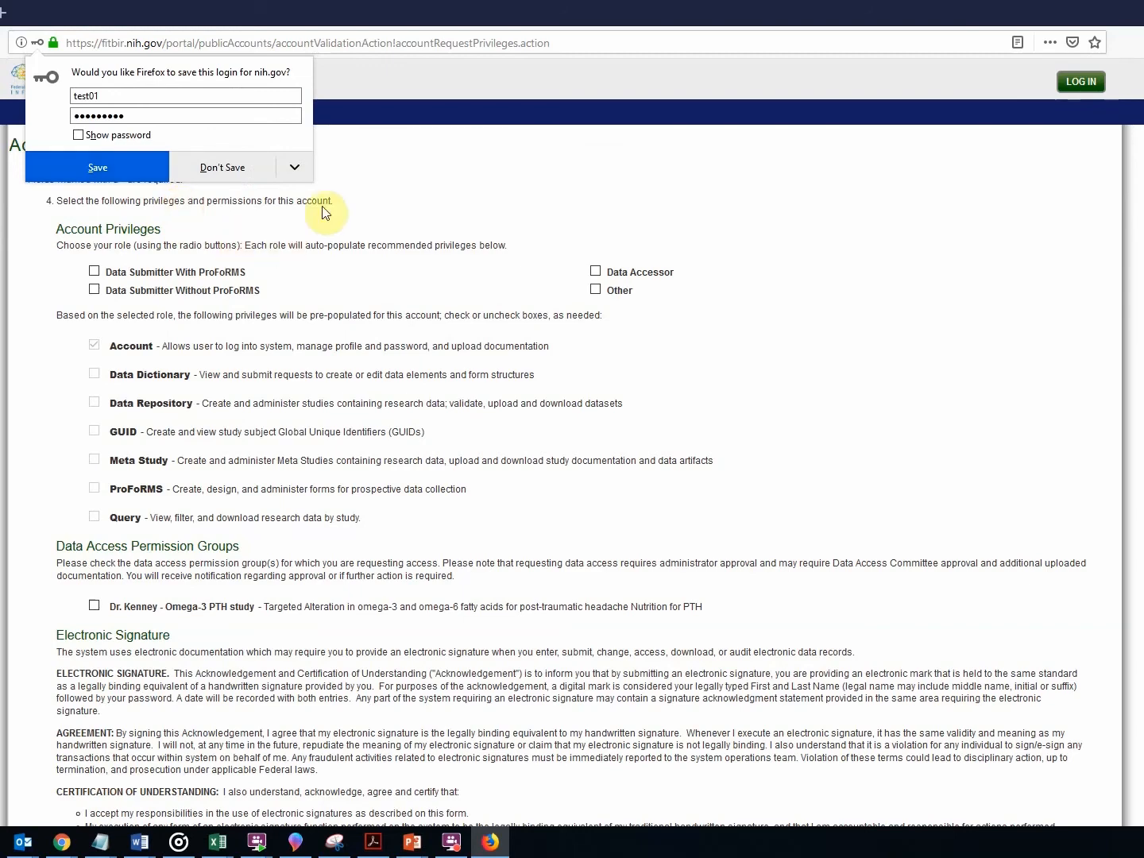
pyautogui.click(122, 171)
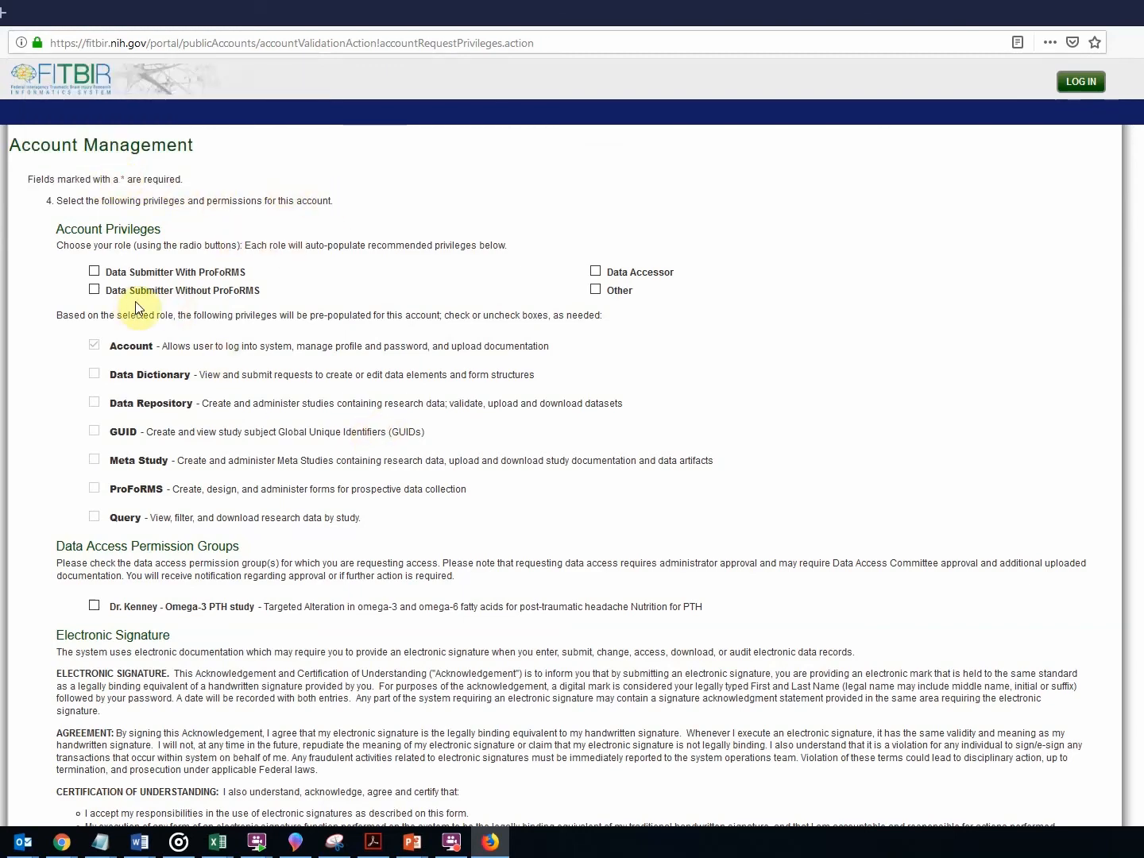
pyautogui.click(104, 293)
pyautogui.click(92, 269)
pyautogui.scroll(-3, 86, 508)
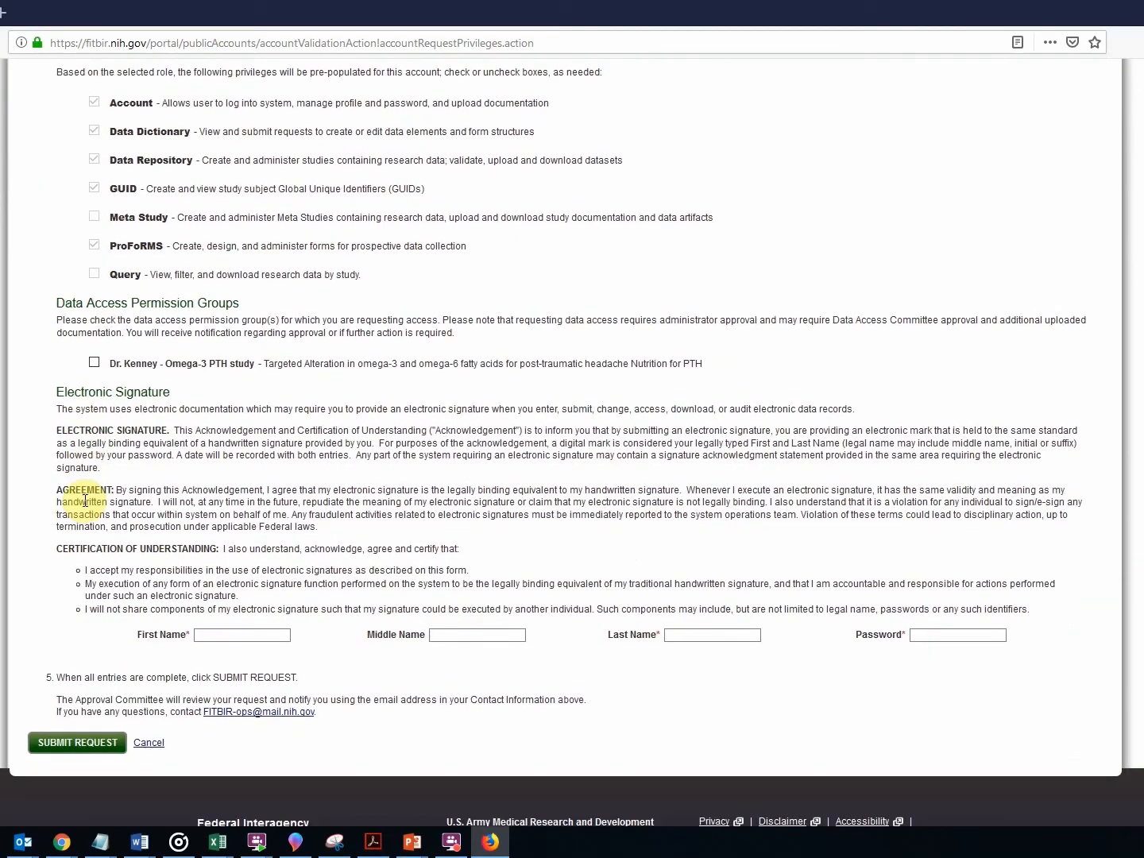
# Sign with the first name, last name and password, then submit the account request.
pyautogui.click(232, 636)
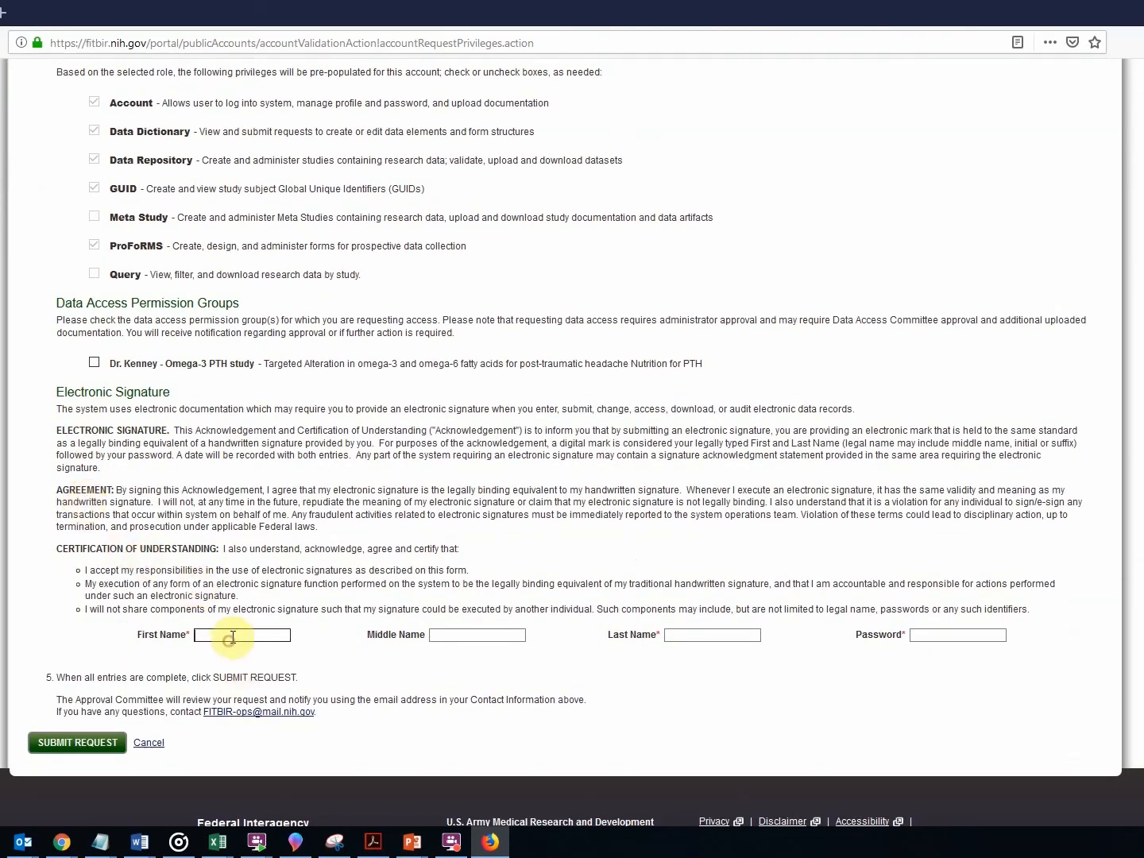
pyautogui.write('John')
pyautogui.press('Tab')
pyautogui.press('Tab')
pyautogui.write('Doe')
pyautogui.press('Tab')
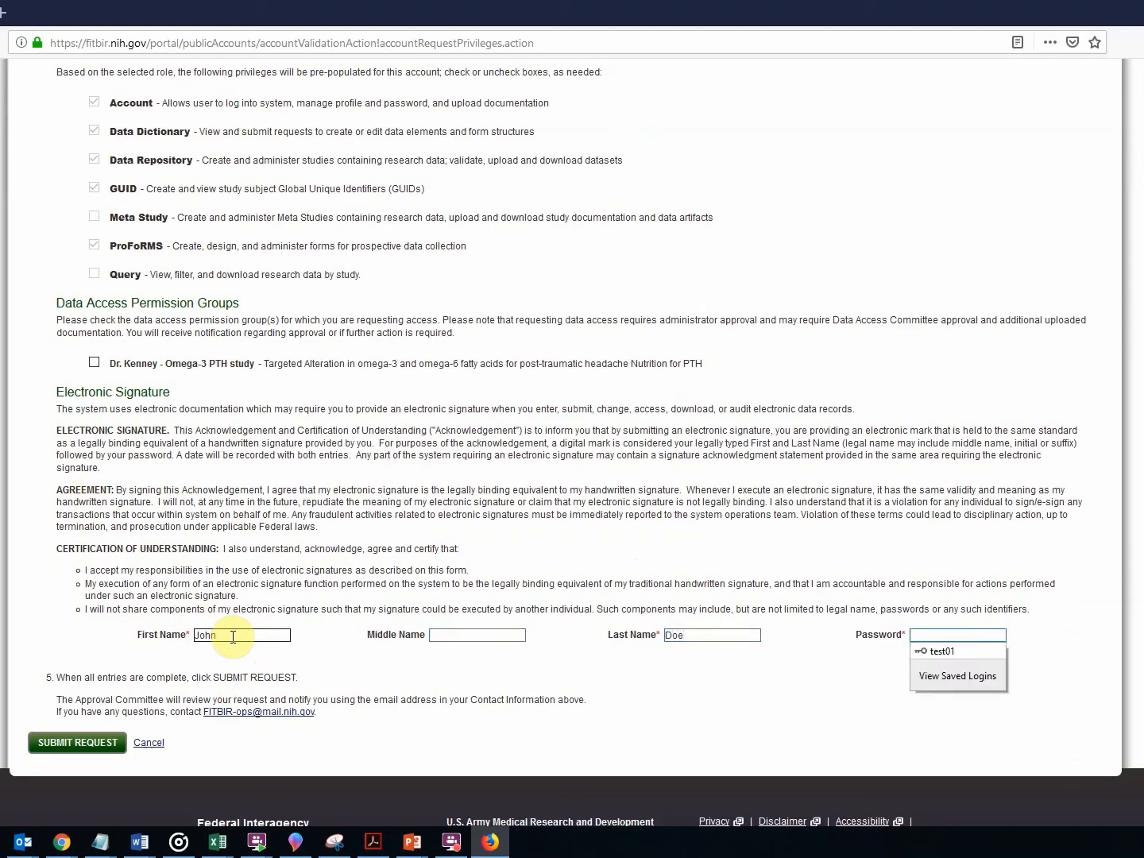
pyautogui.write('t')
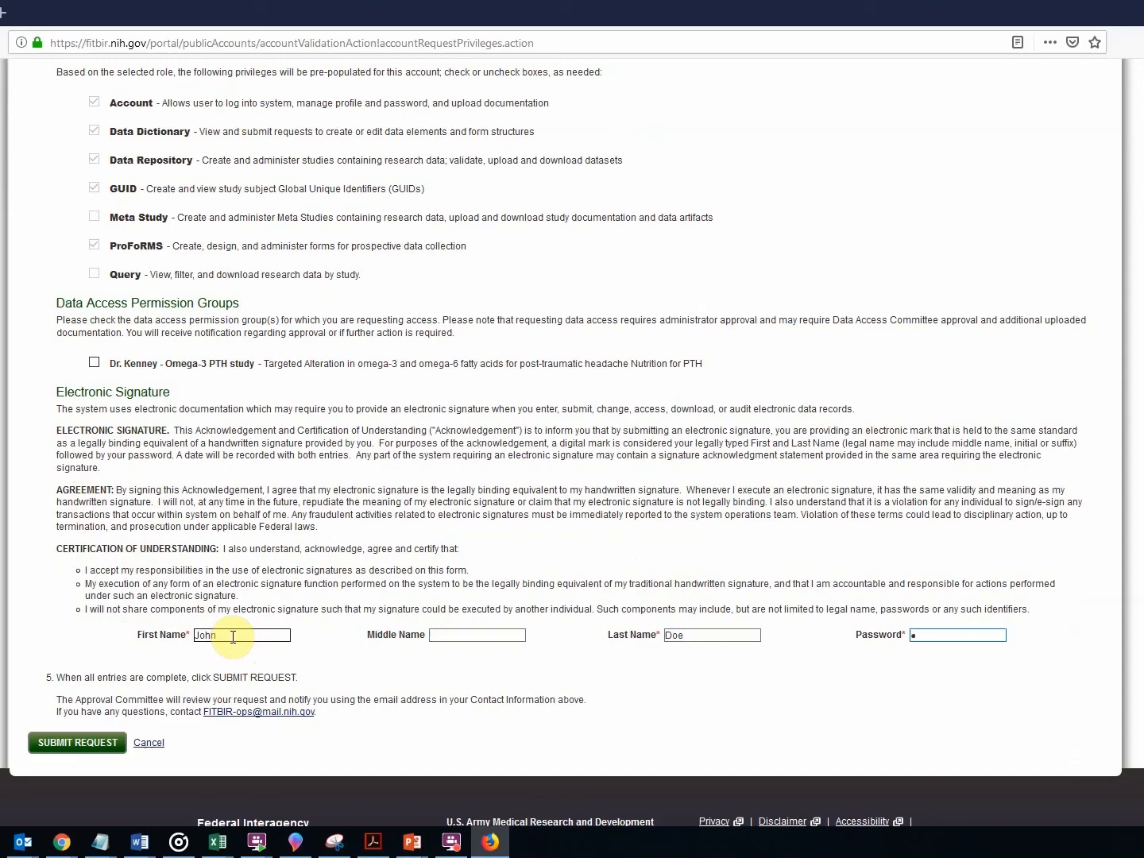
pyautogui.write('••••••••')
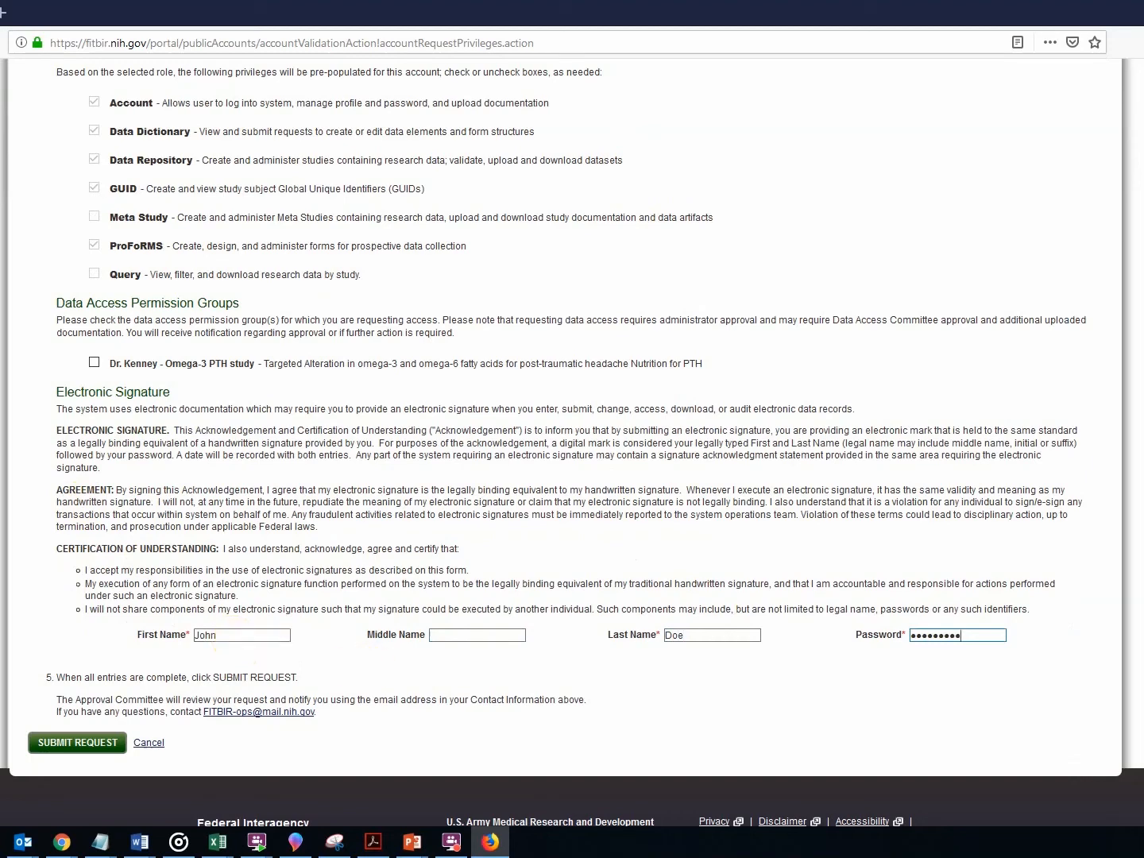
pyautogui.click(65, 745)
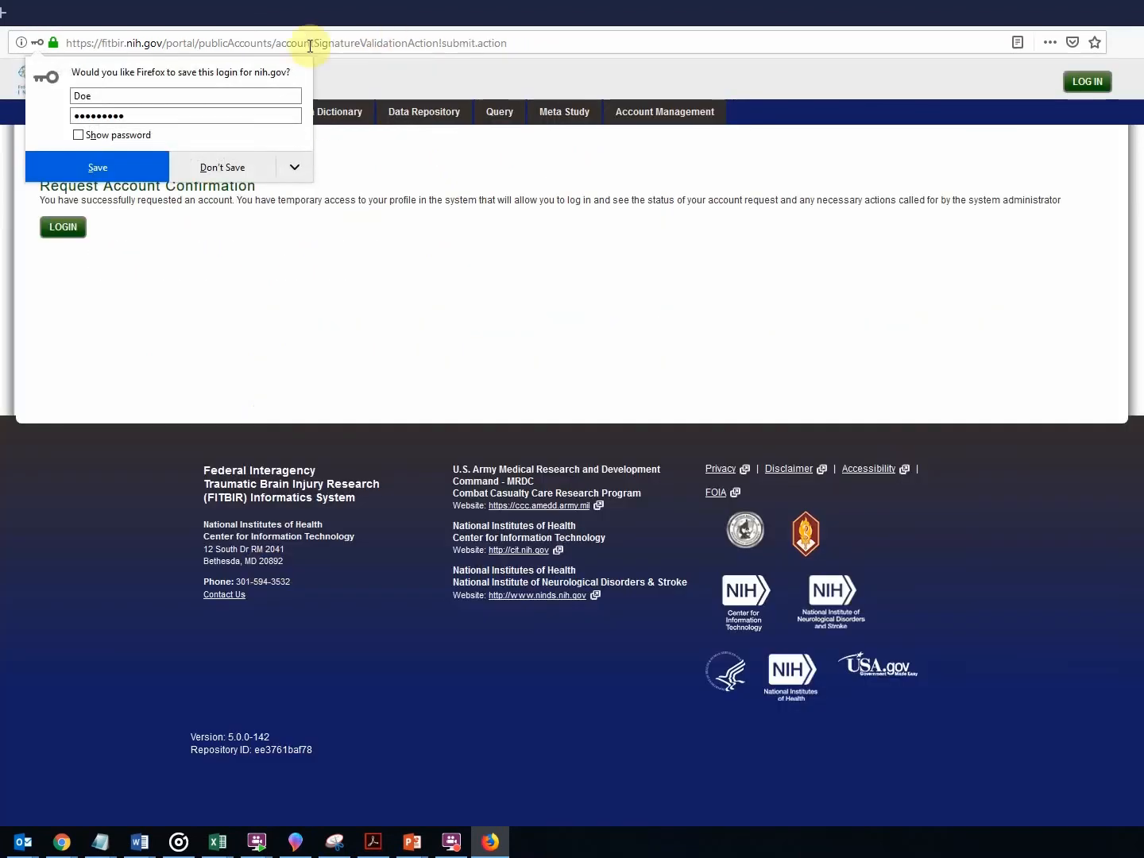
# Decline Firefox's save-login prompt and go to the LOGIN page from the confirmation.
pyautogui.click(210, 166)
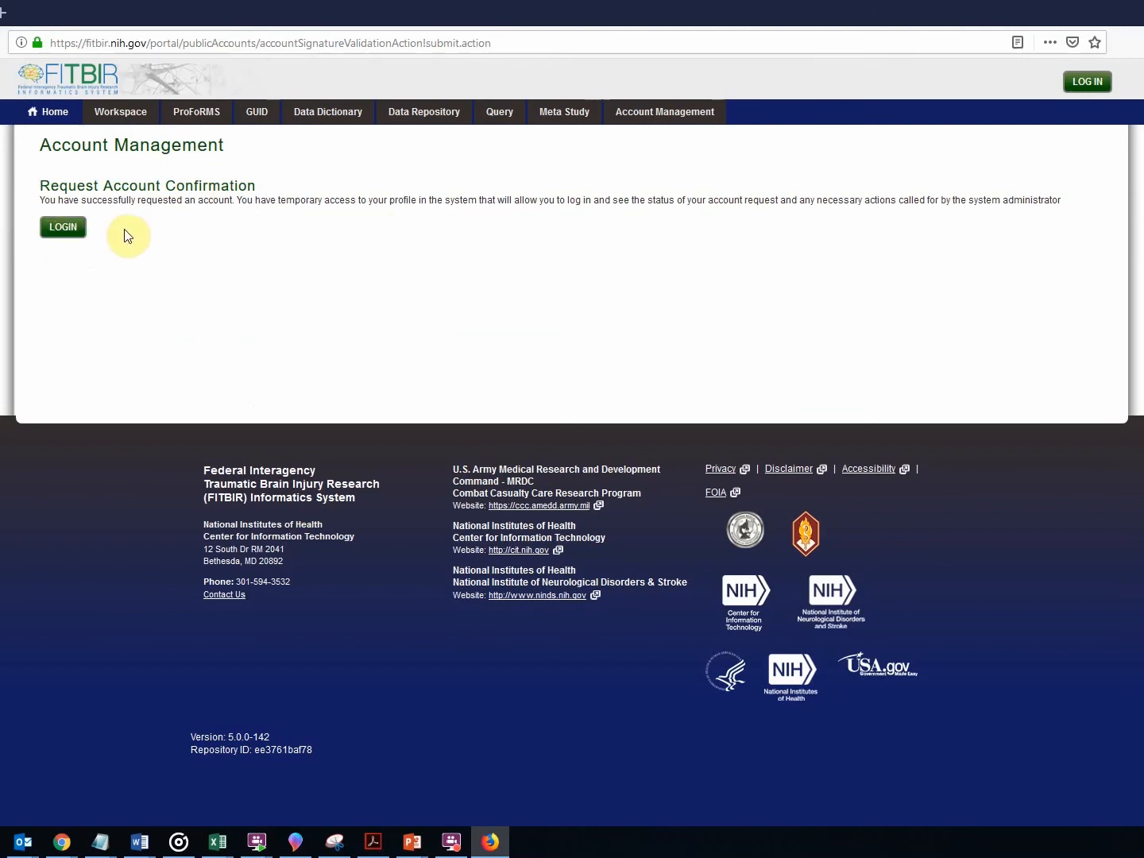
pyautogui.click(63, 229)
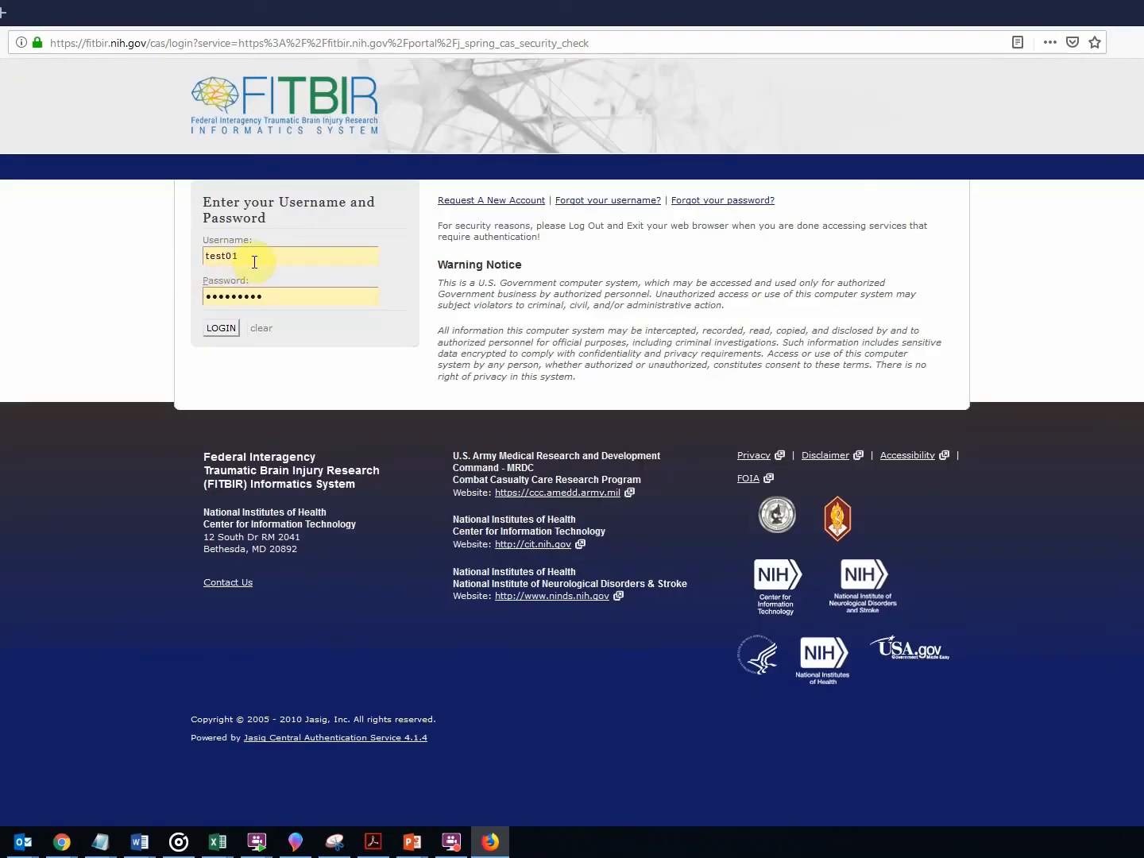
# Log in with the prefilled credentials and go to the Account Management profile.
pyautogui.click(216, 329)
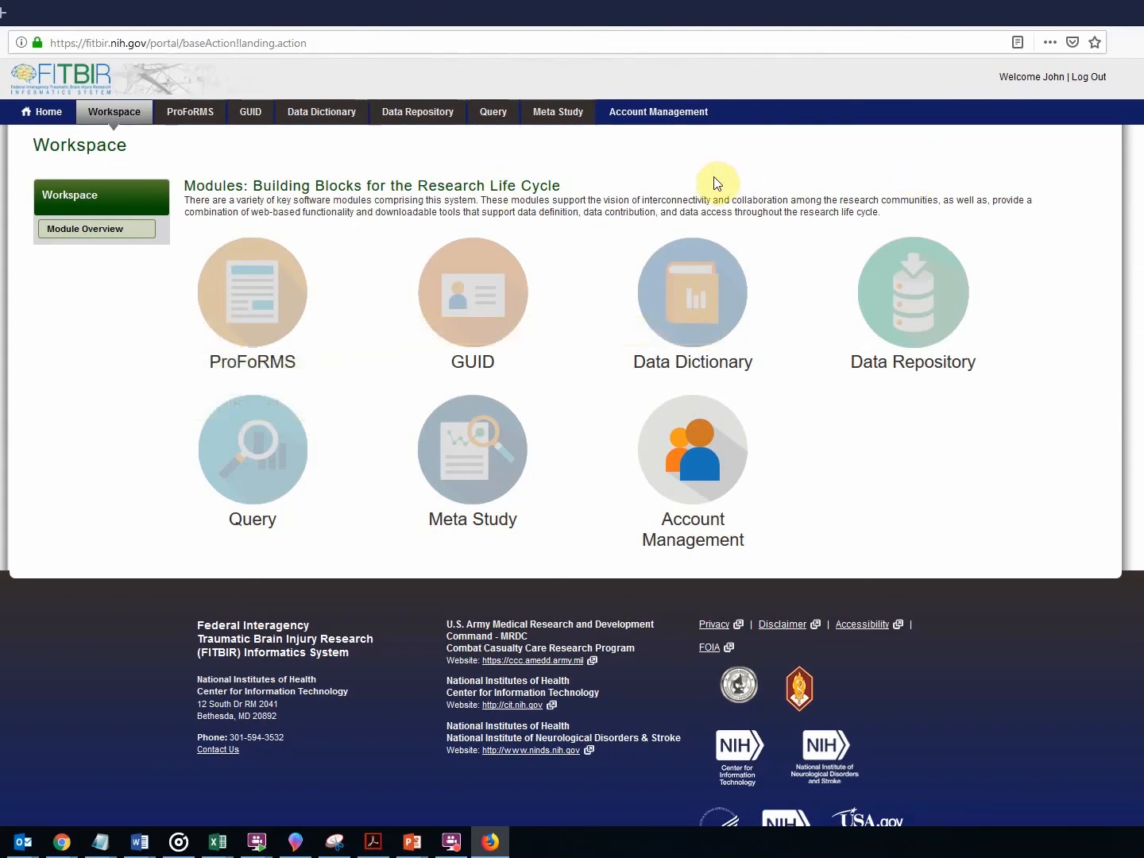
pyautogui.click(655, 119)
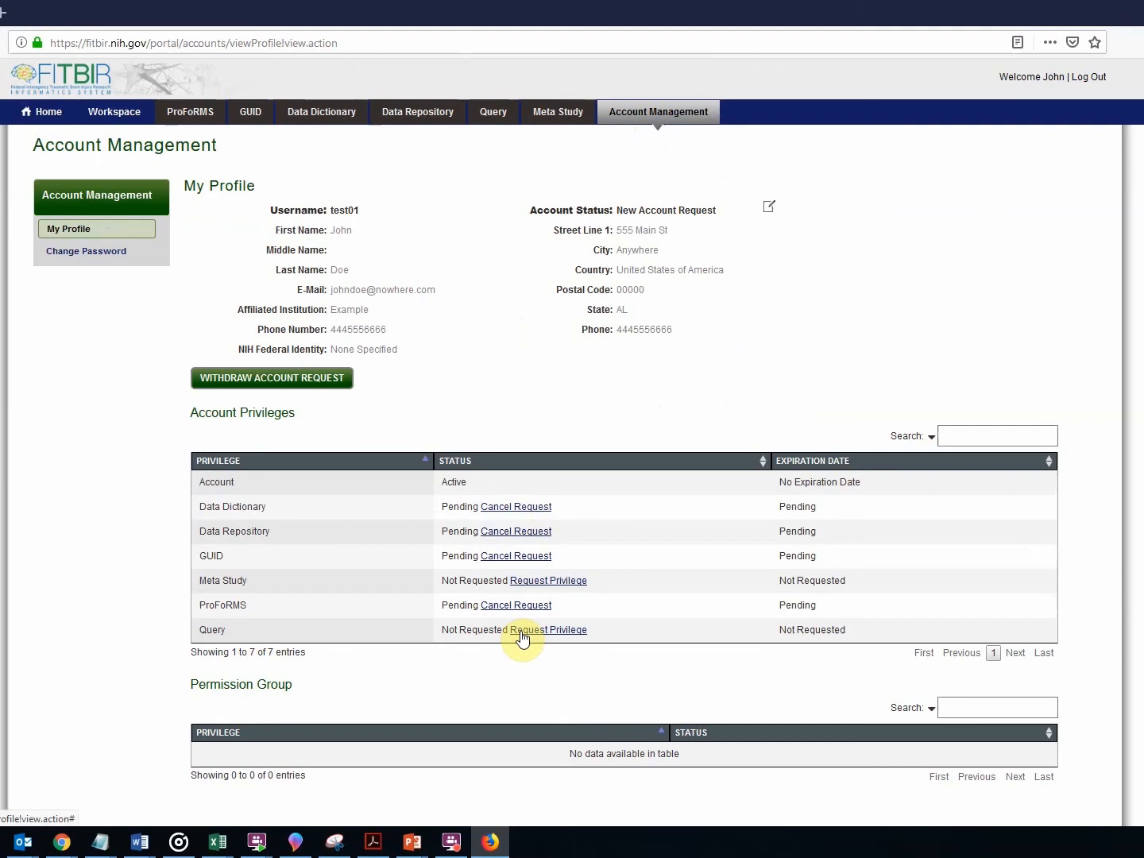
# Scroll My Profile to check pending privileges, Existing Files and signatures, then switch to the slideshow.
pyautogui.scroll(-2, 519, 632)
pyautogui.scroll(-3, 515, 623)
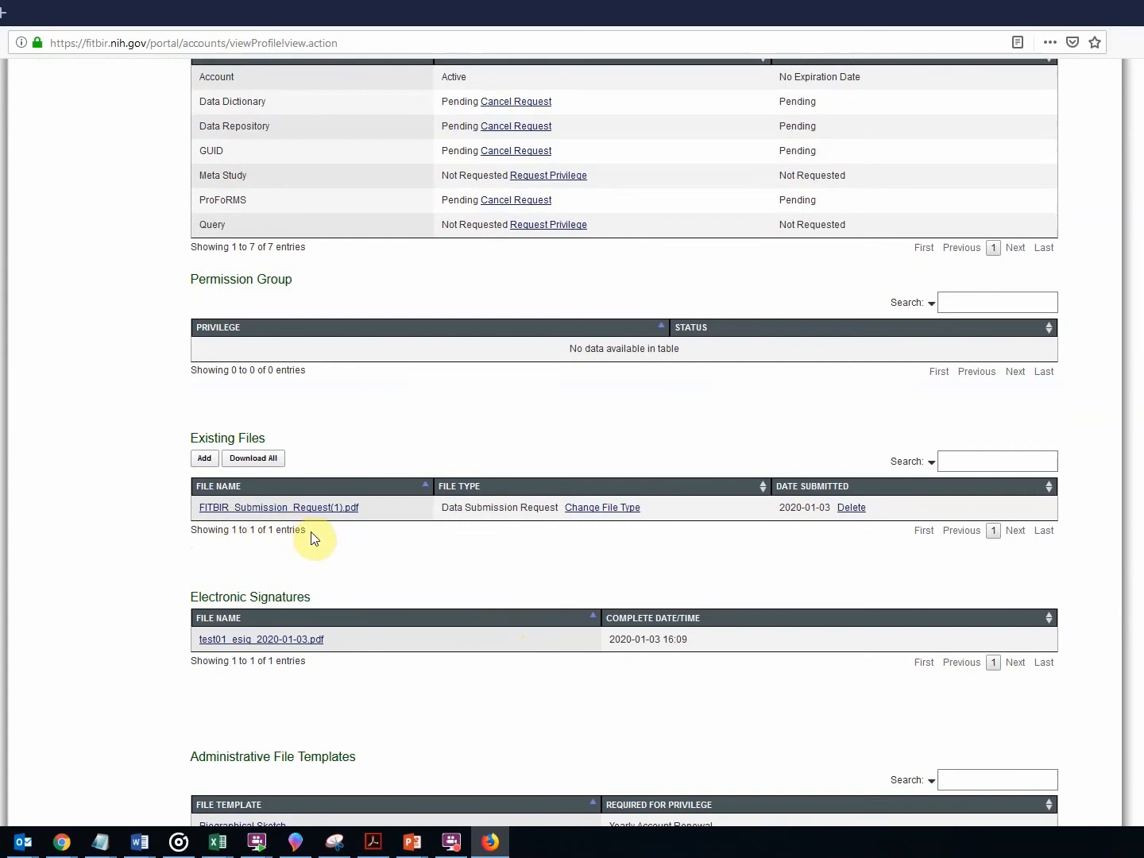
pyautogui.scroll(-3, 444, 575)
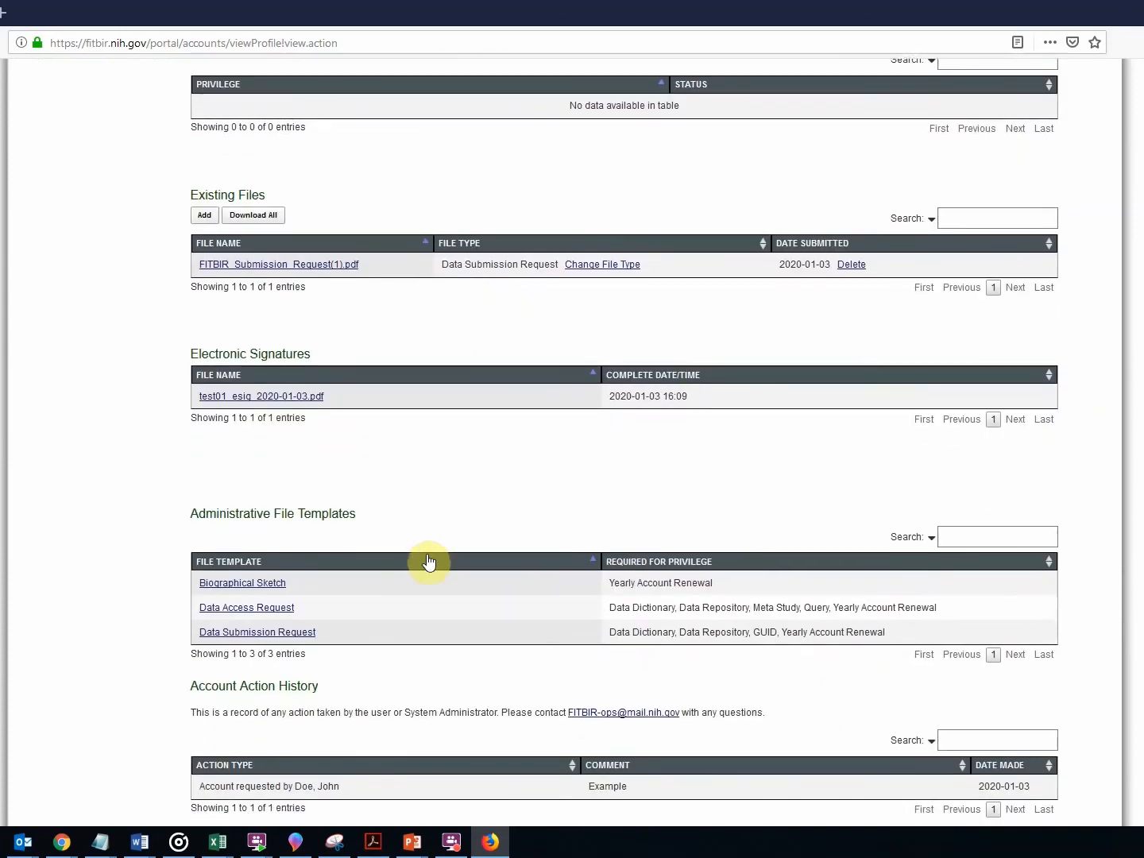
pyautogui.scroll(-3, 419, 490)
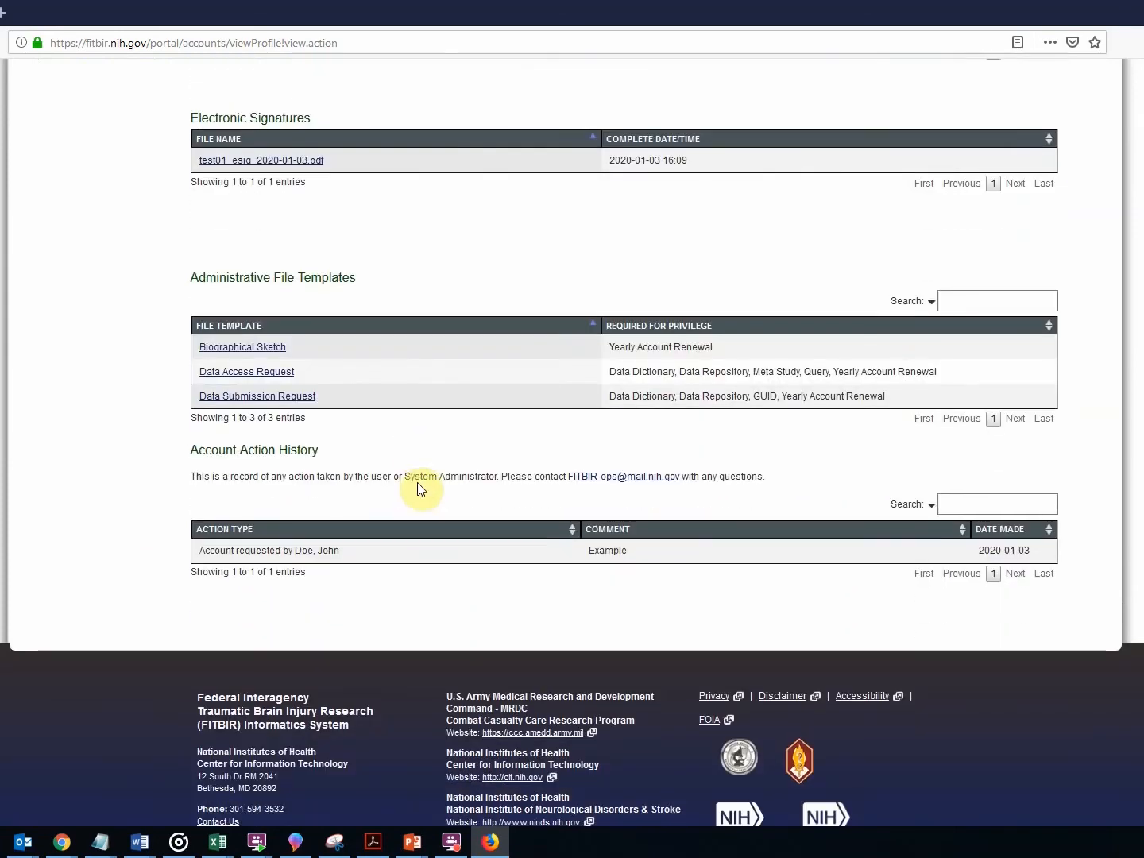
pyautogui.scroll(7, 416, 488)
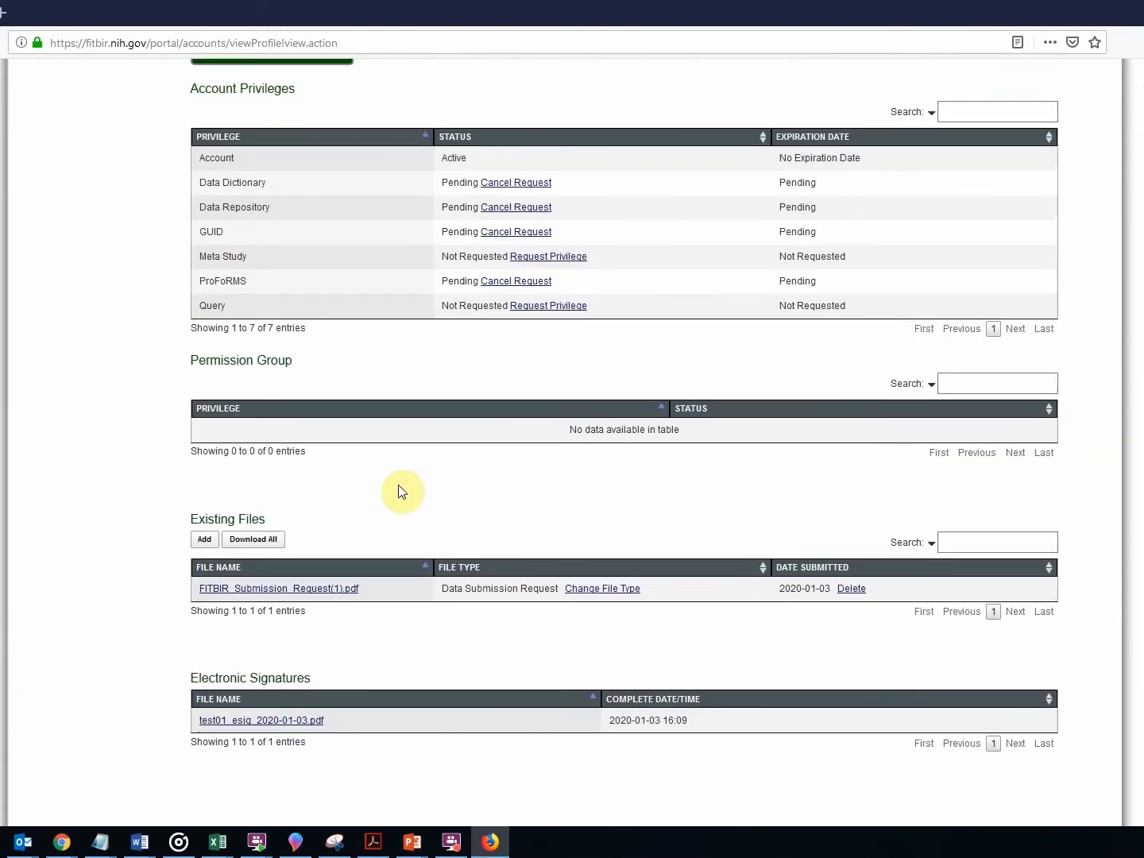
pyautogui.scroll(3, 400, 492)
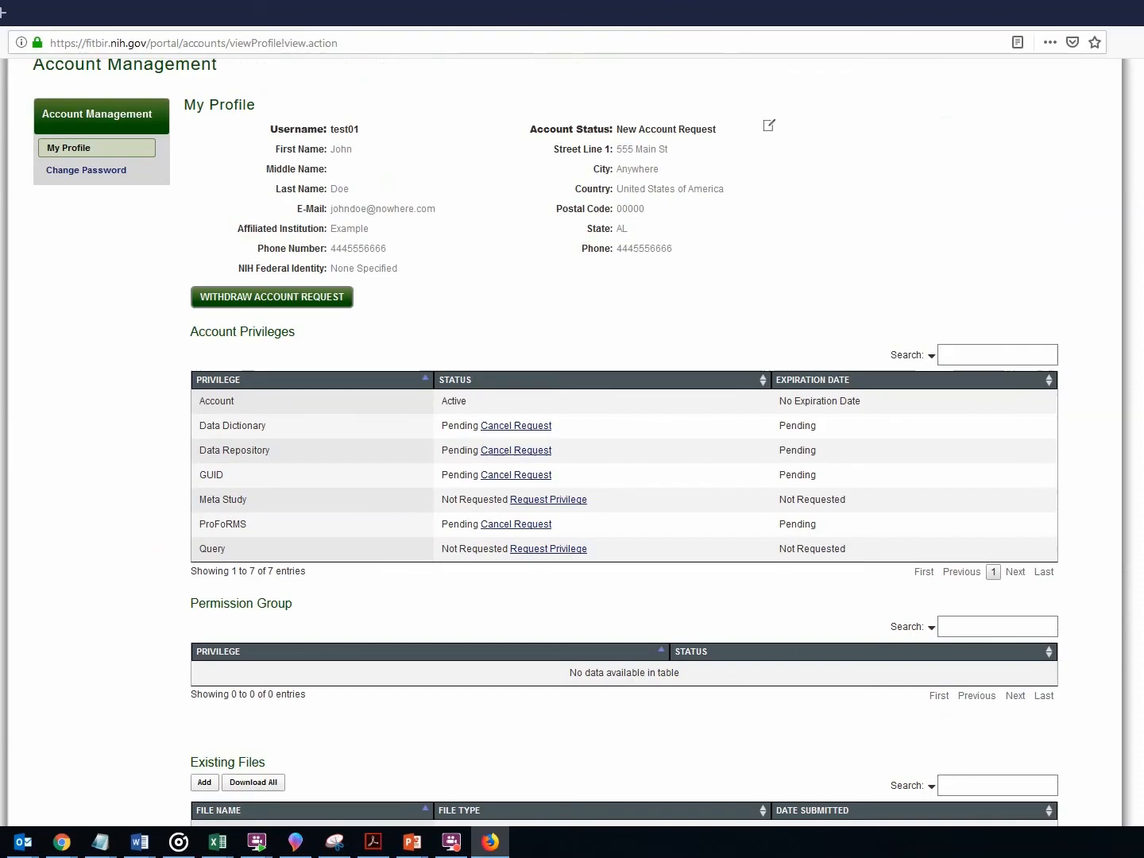
pyautogui.hotkey('alt', 'Tab')
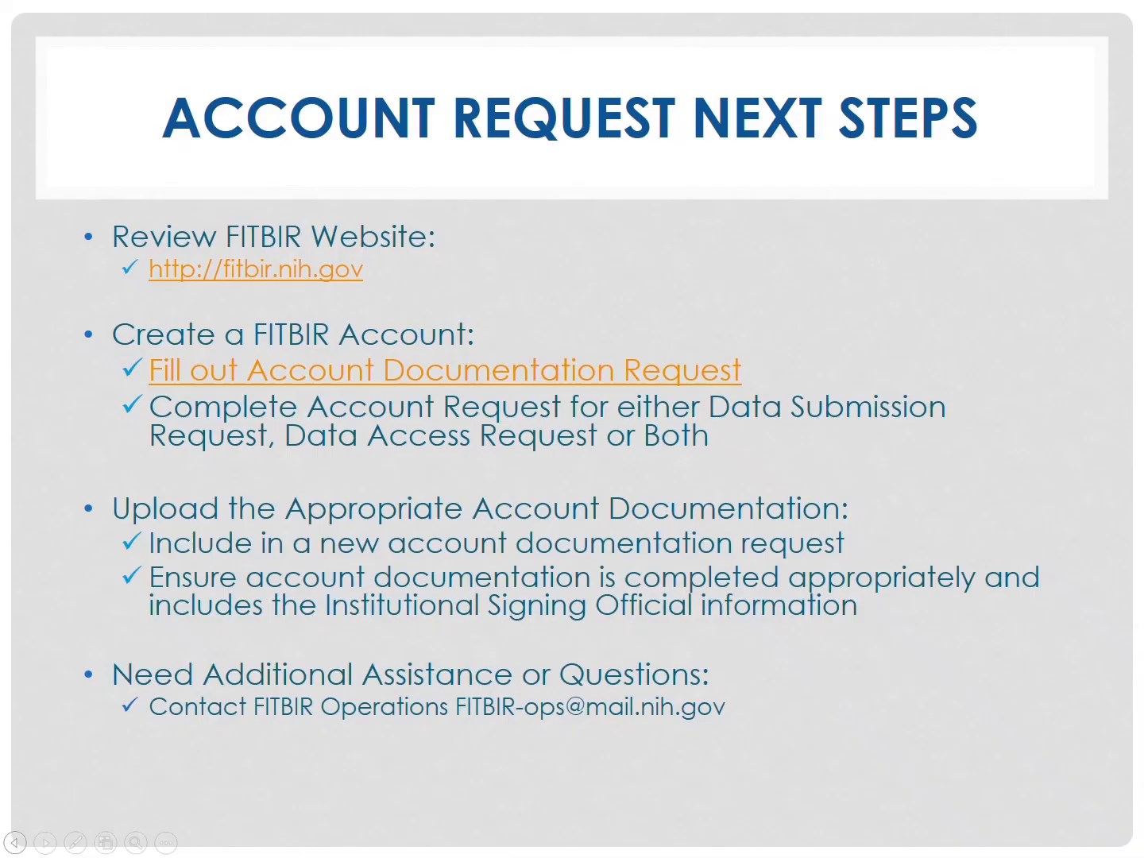